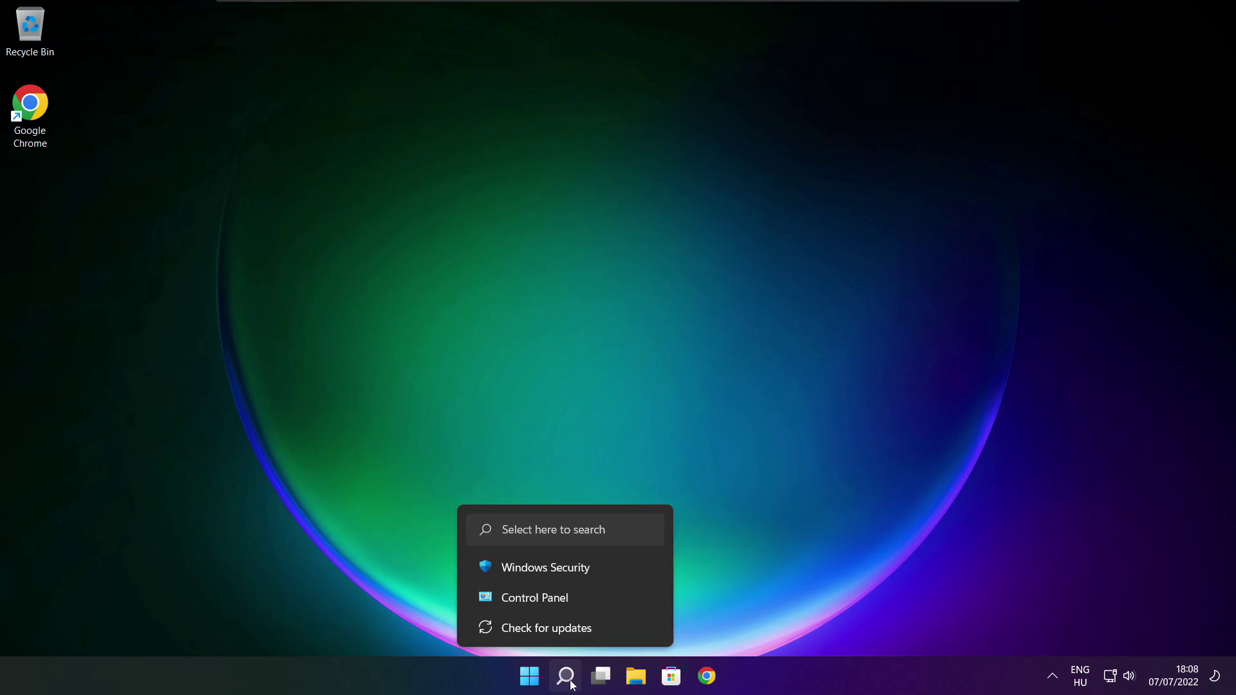
- Search Windows for 'device manager'
left_click(571, 681)
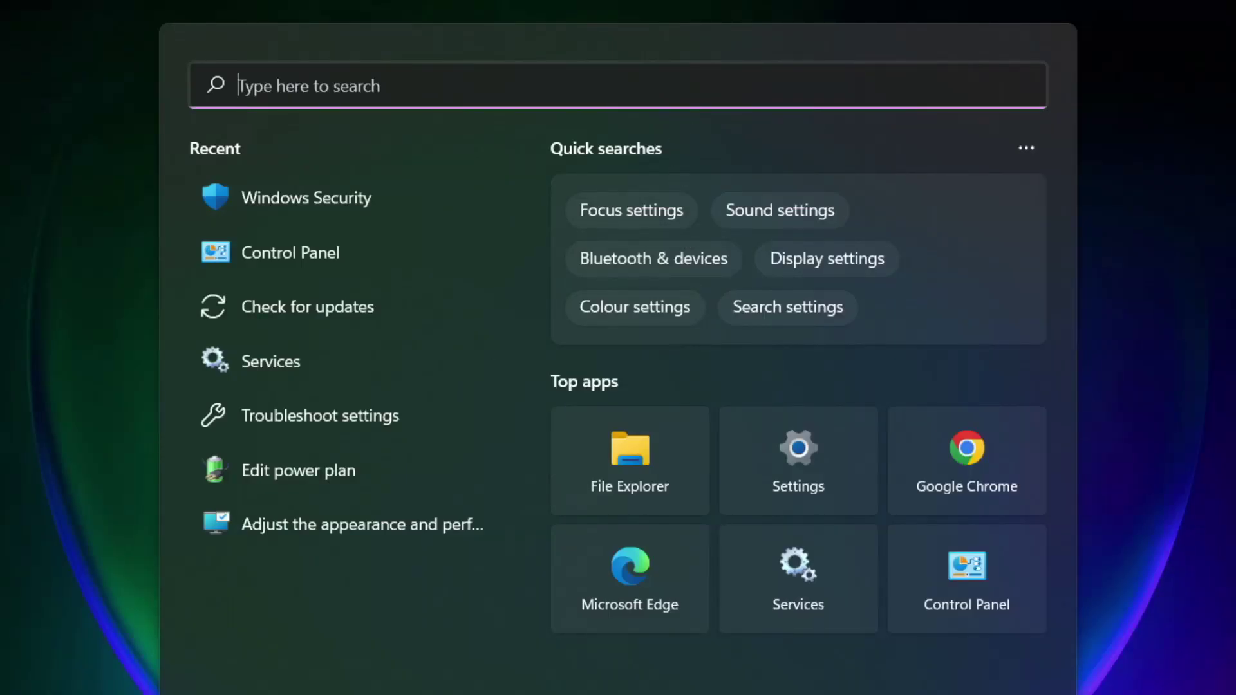
type("device ")
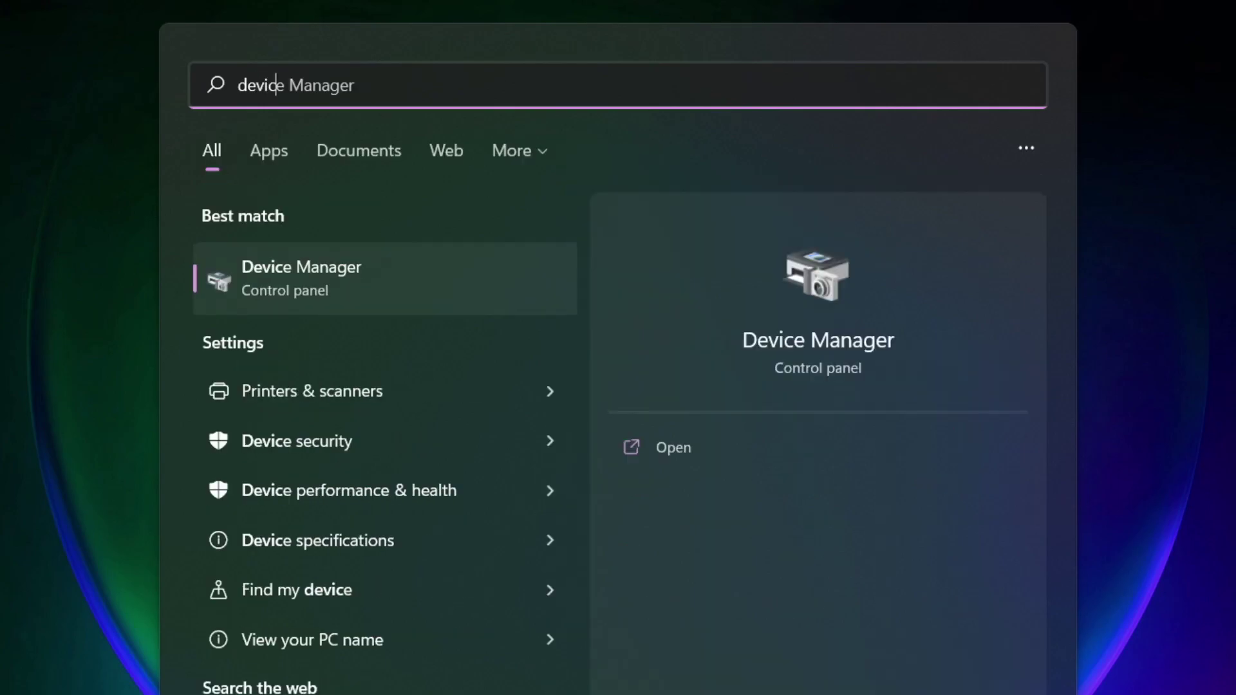
type("manager")
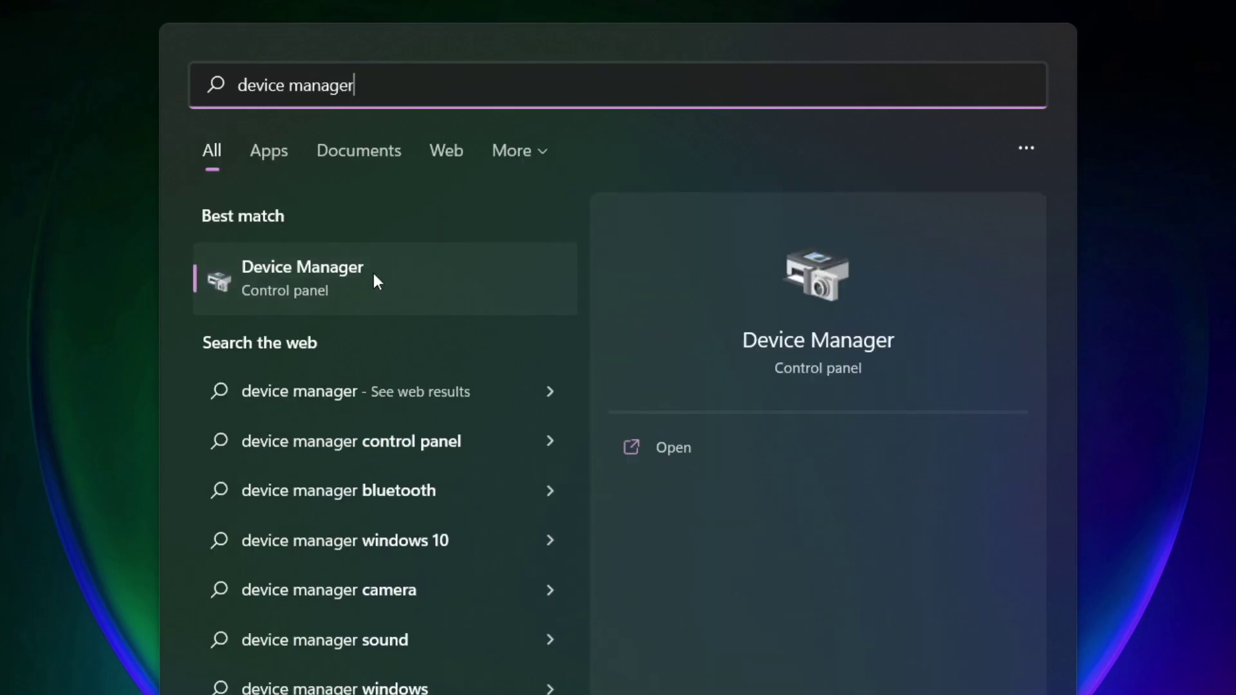
- Launch Device Manager maximized and expand the Display adaptors category
left_click(454, 286)
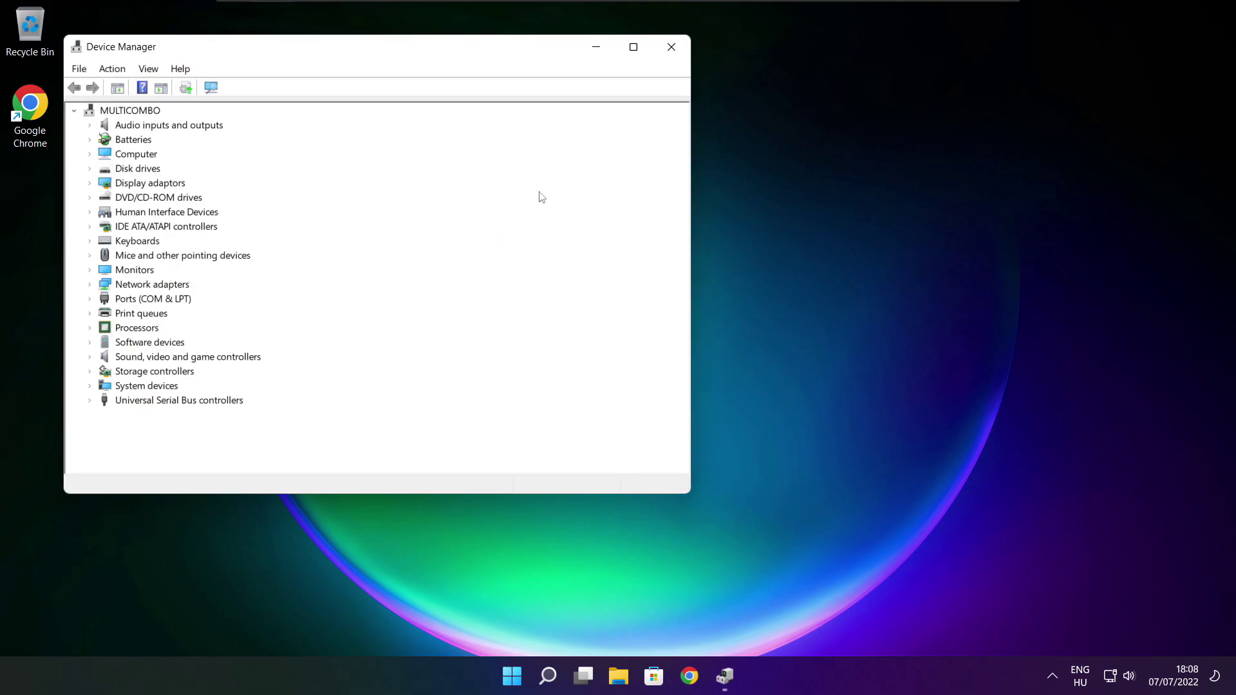
left_click(633, 48)
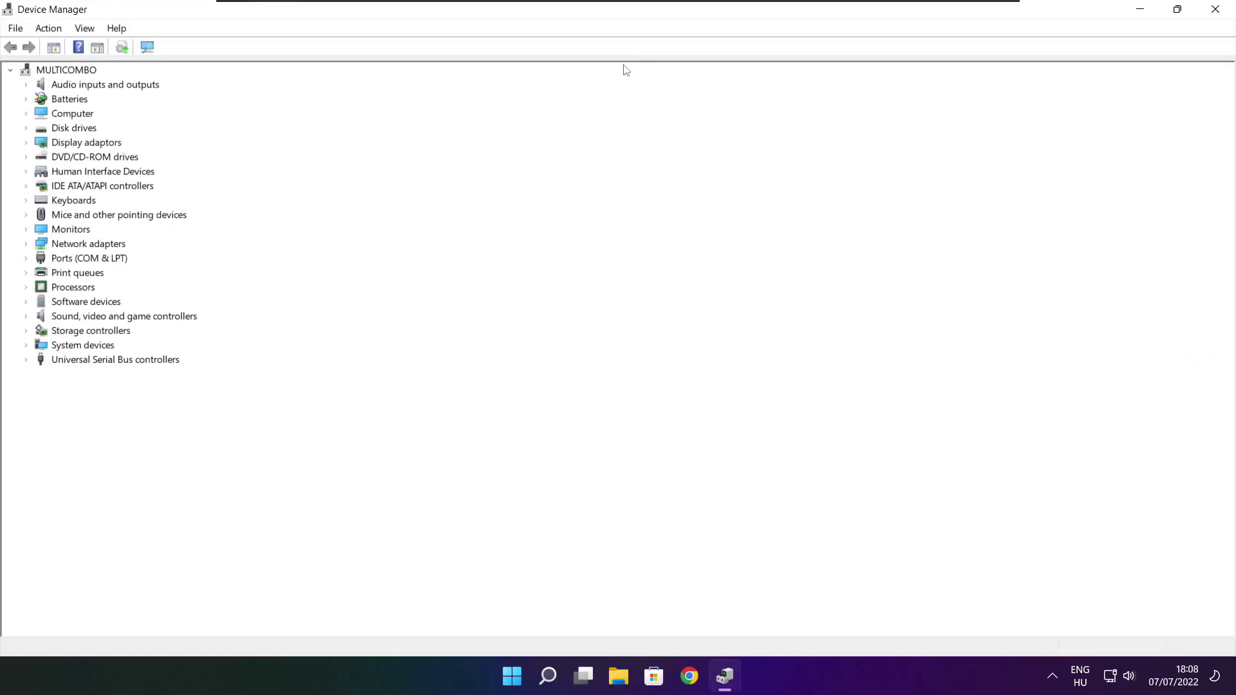
left_click(64, 144)
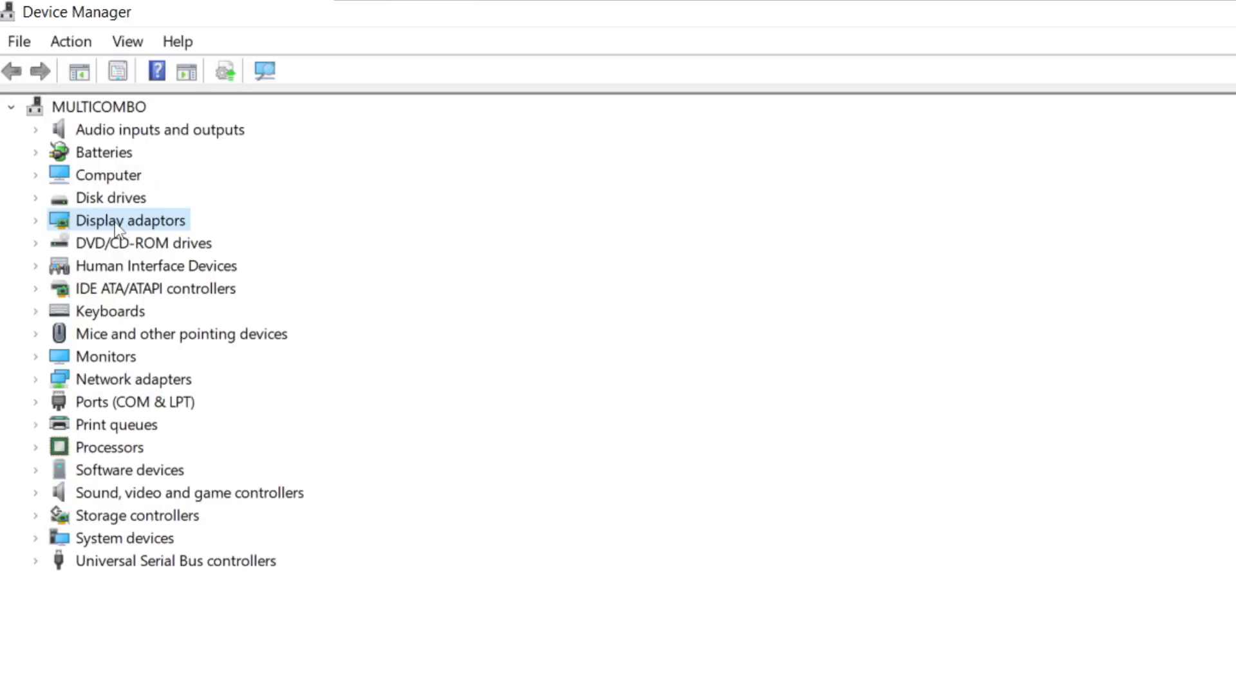
left_click(36, 222)
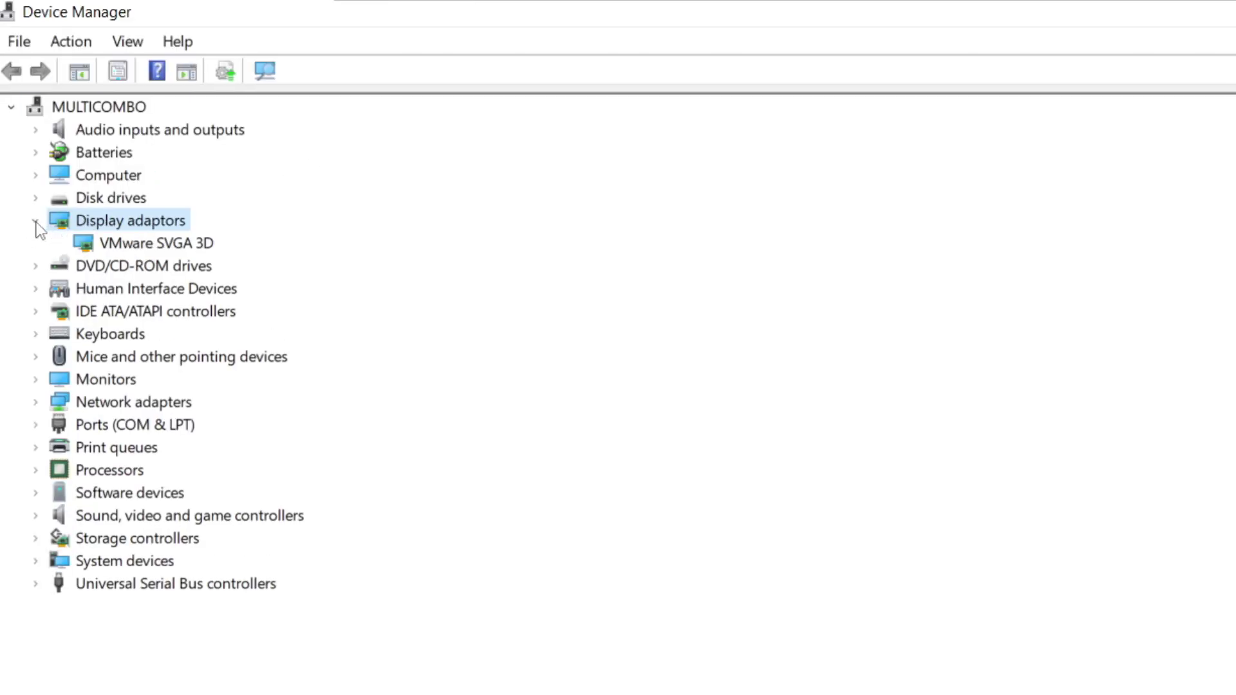
- Auto-search for a VMware SVGA 3D driver update, which finds the best driver already installed
left_click(205, 245)
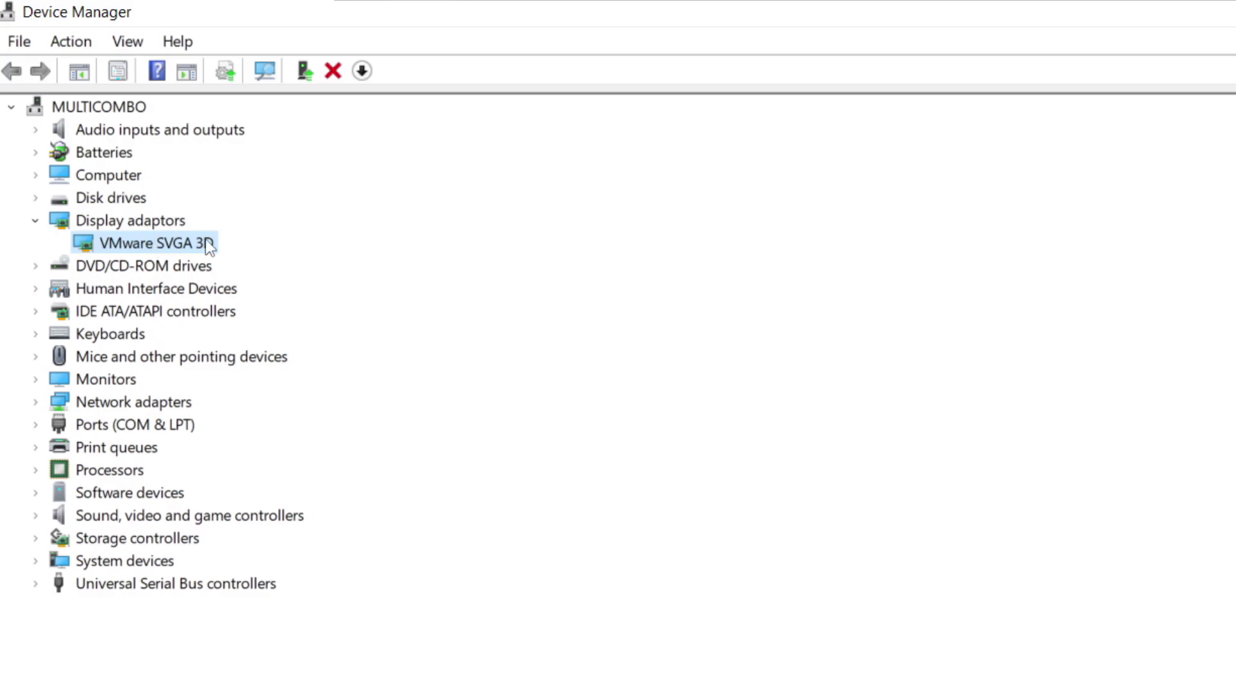
right_click(134, 242)
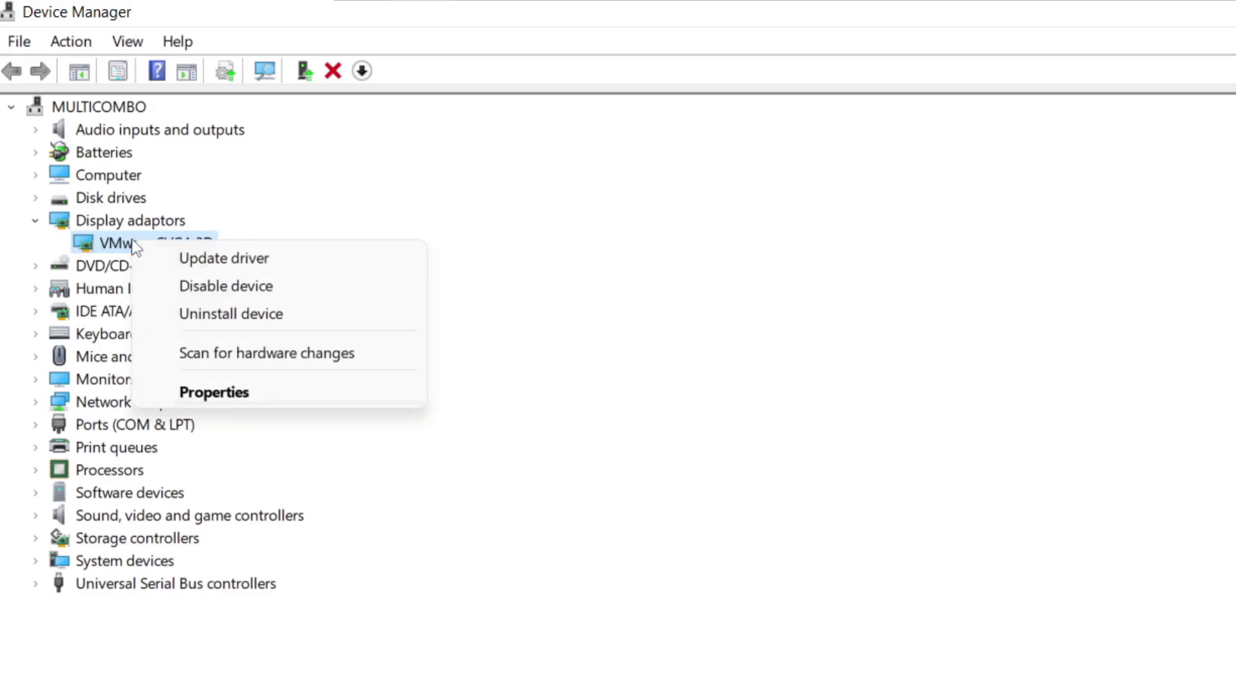
left_click(276, 259)
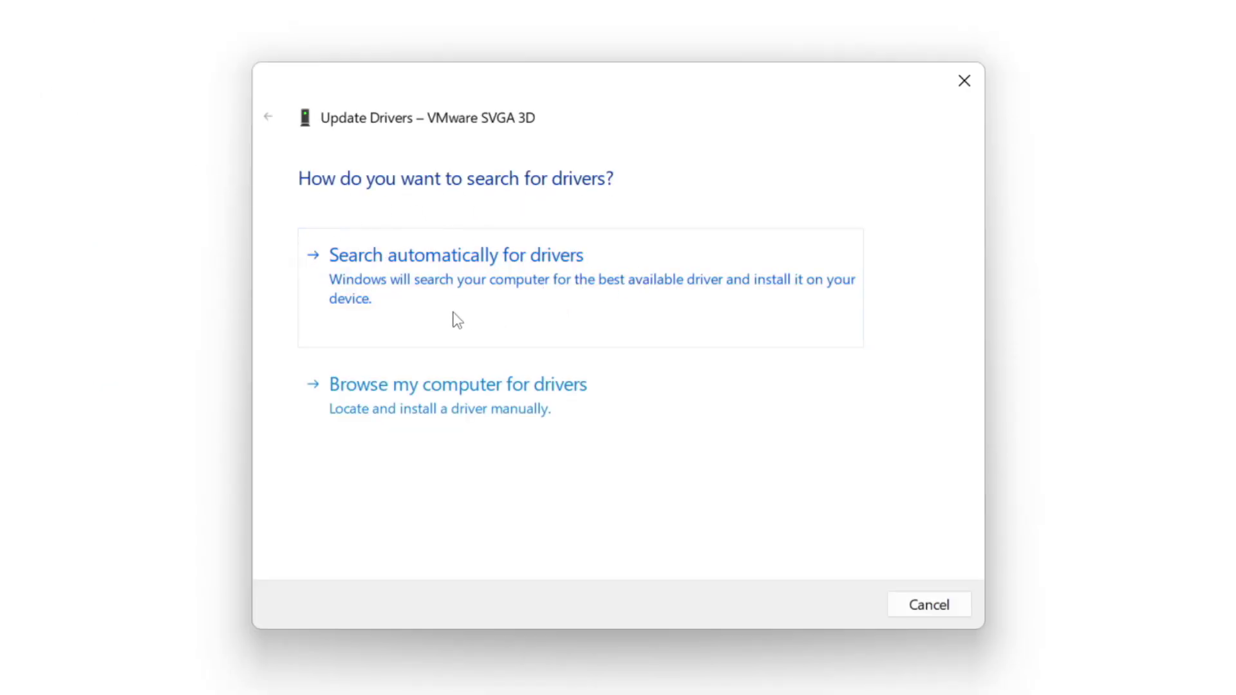
left_click(544, 292)
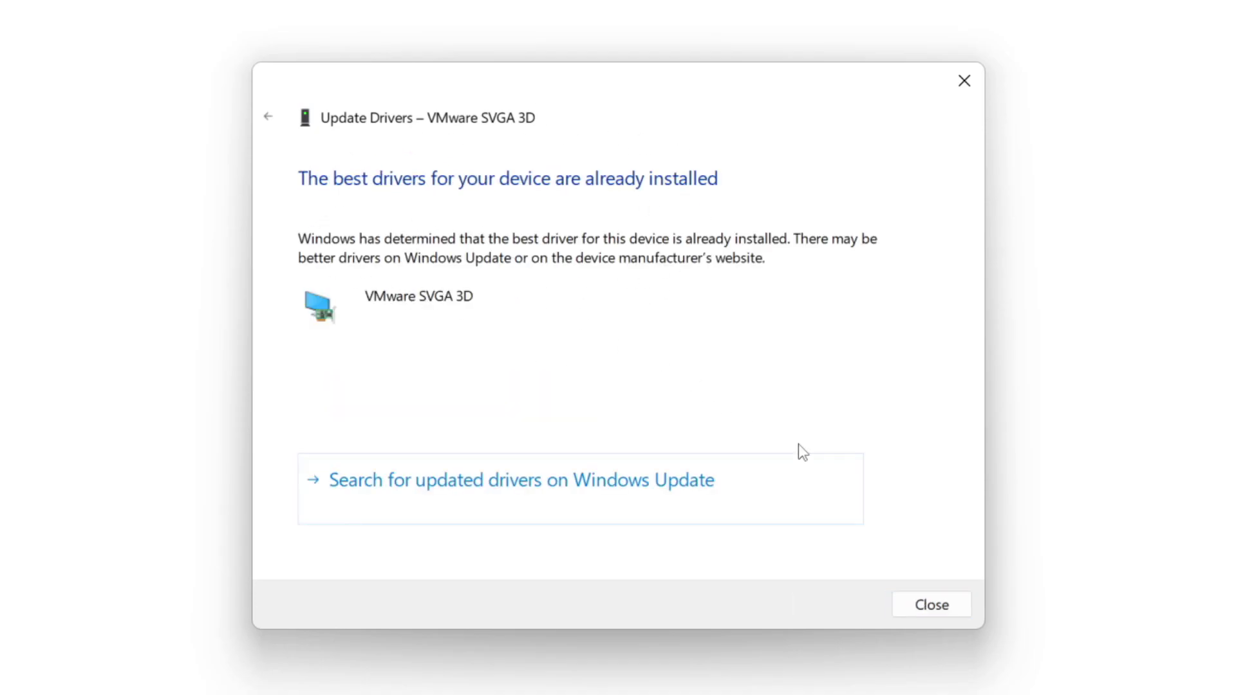
left_click(930, 605)
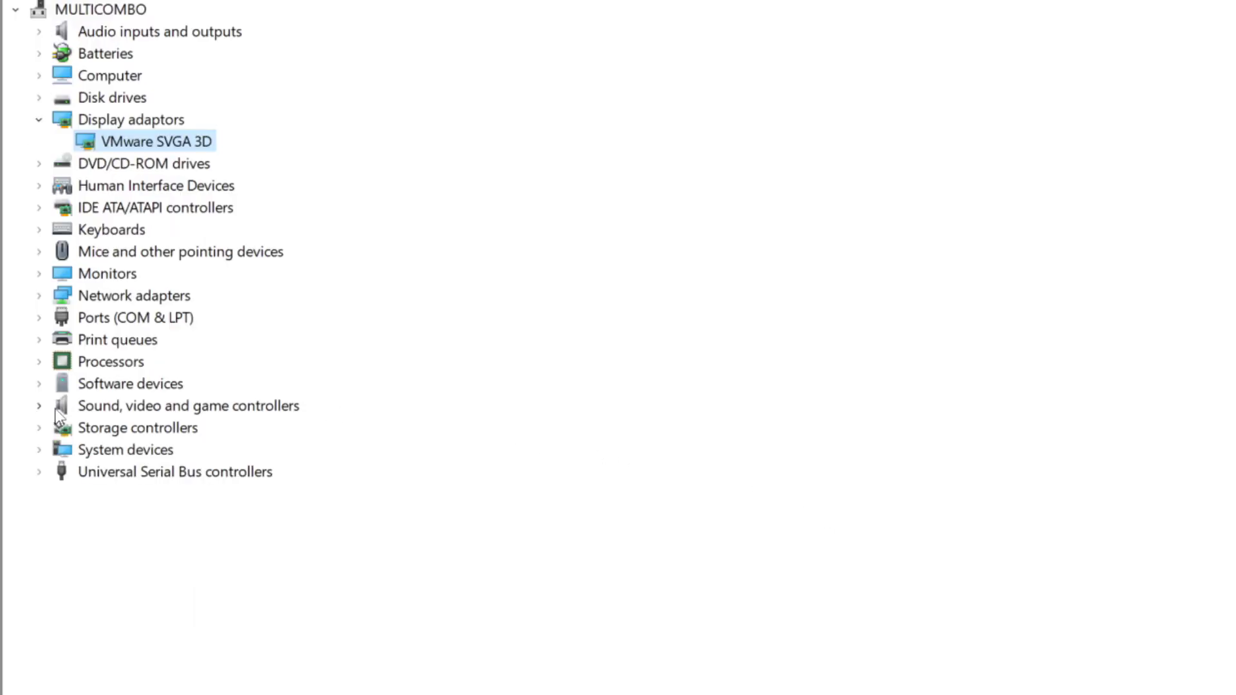
- Auto-search Sound, video and game controllers' High Definition Audio Device driver: already the best installed
left_click(55, 410)
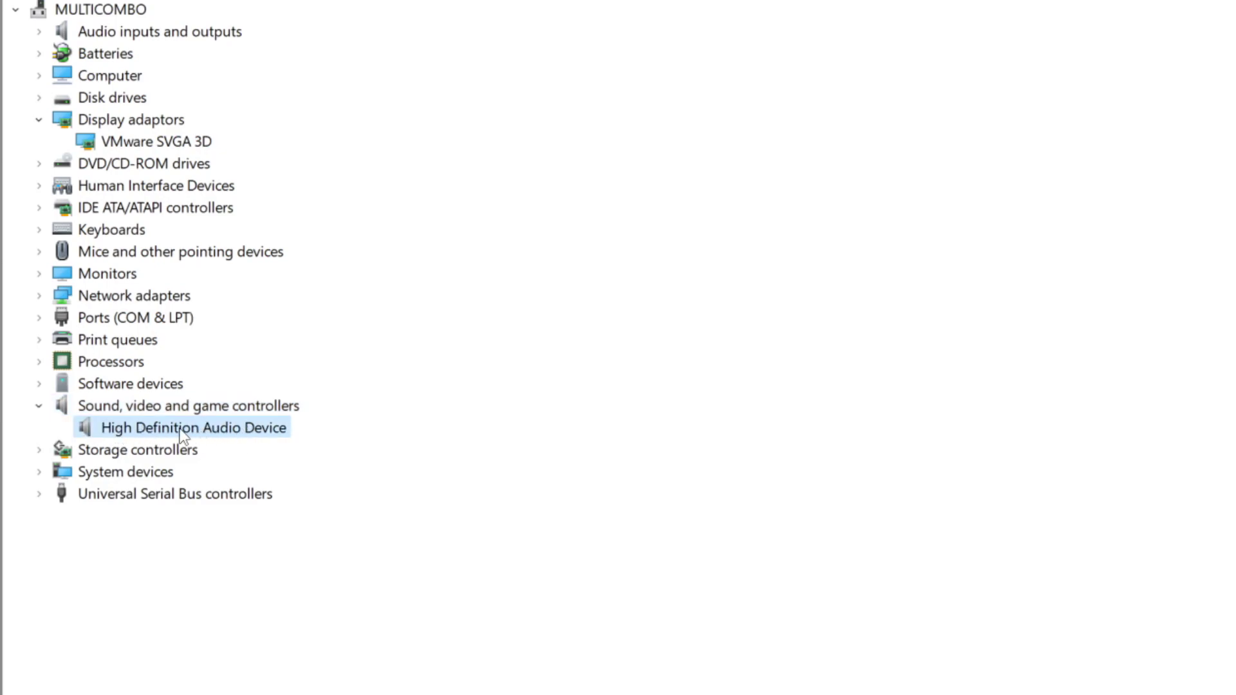
right_click(181, 434)
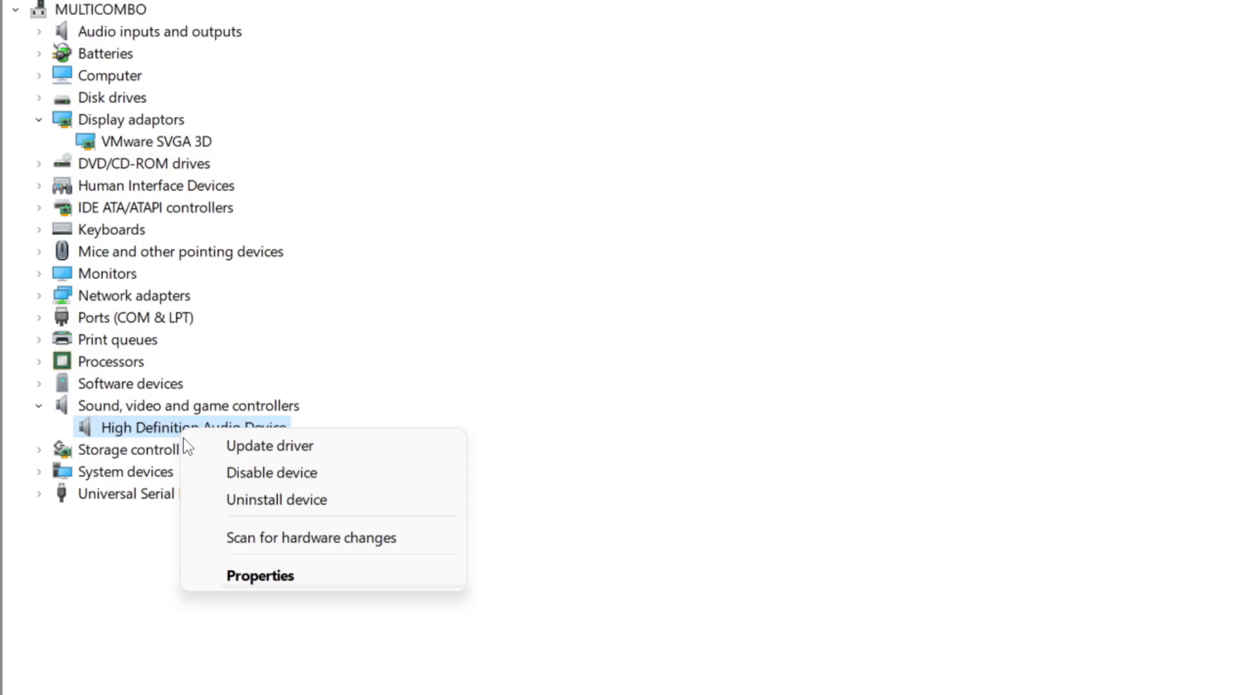
left_click(367, 446)
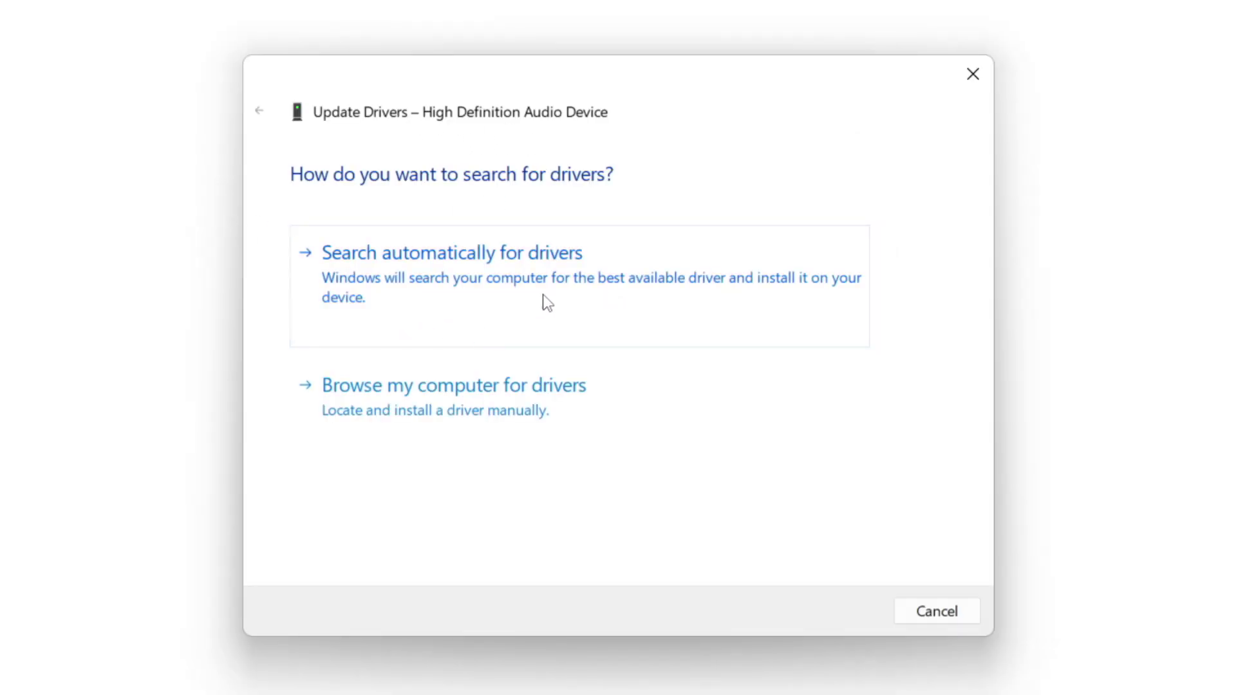
left_click(494, 283)
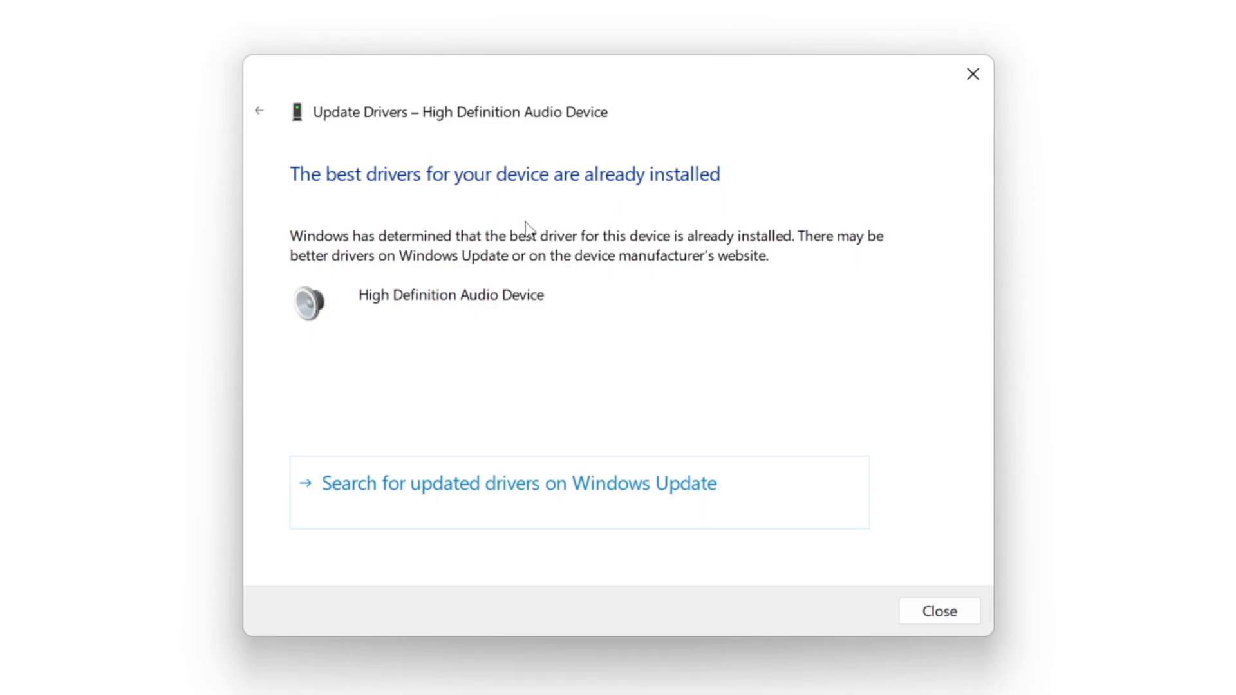
left_click(941, 611)
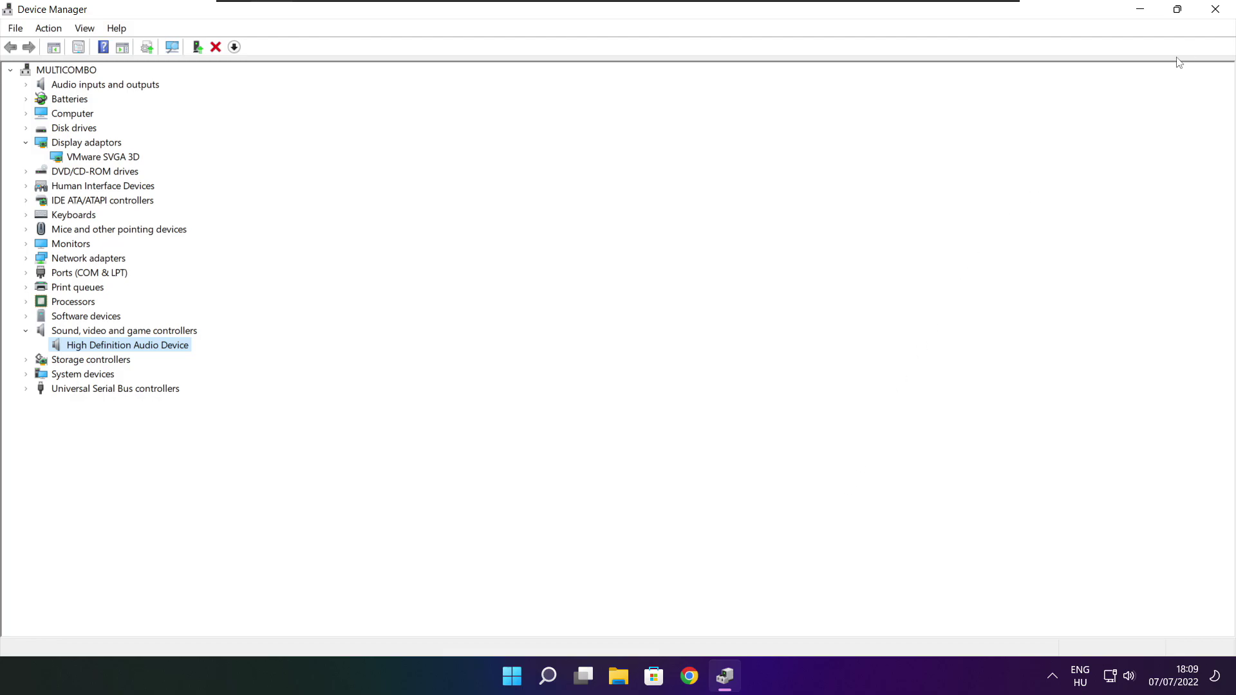
- Close Device Manager and verify NOT WORKING GAME's local files in Steam, validating all 3367 files
left_click(1215, 9)
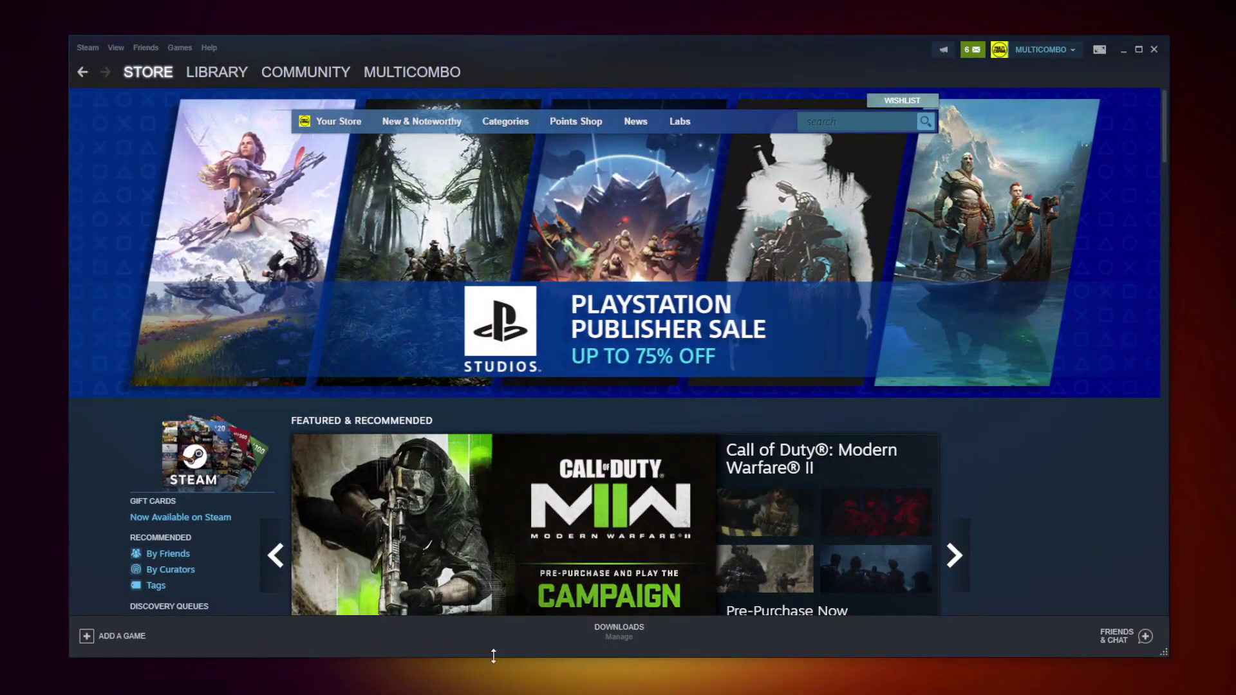
left_click(212, 72)
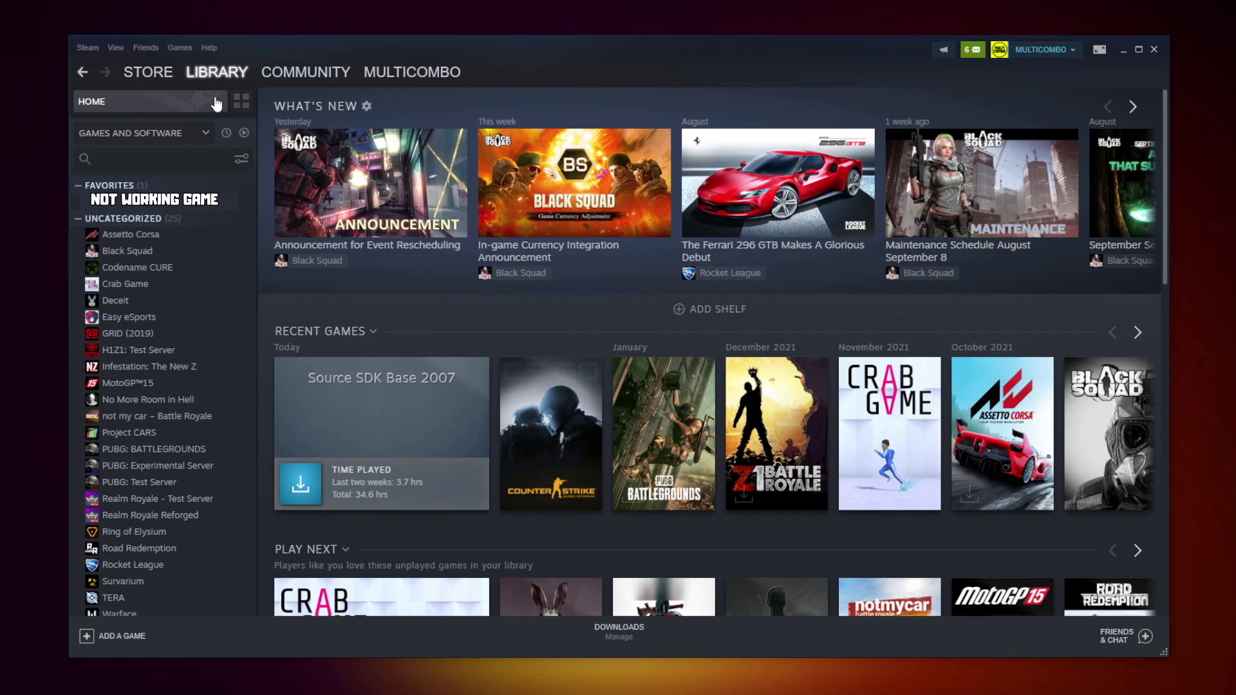
right_click(242, 209)
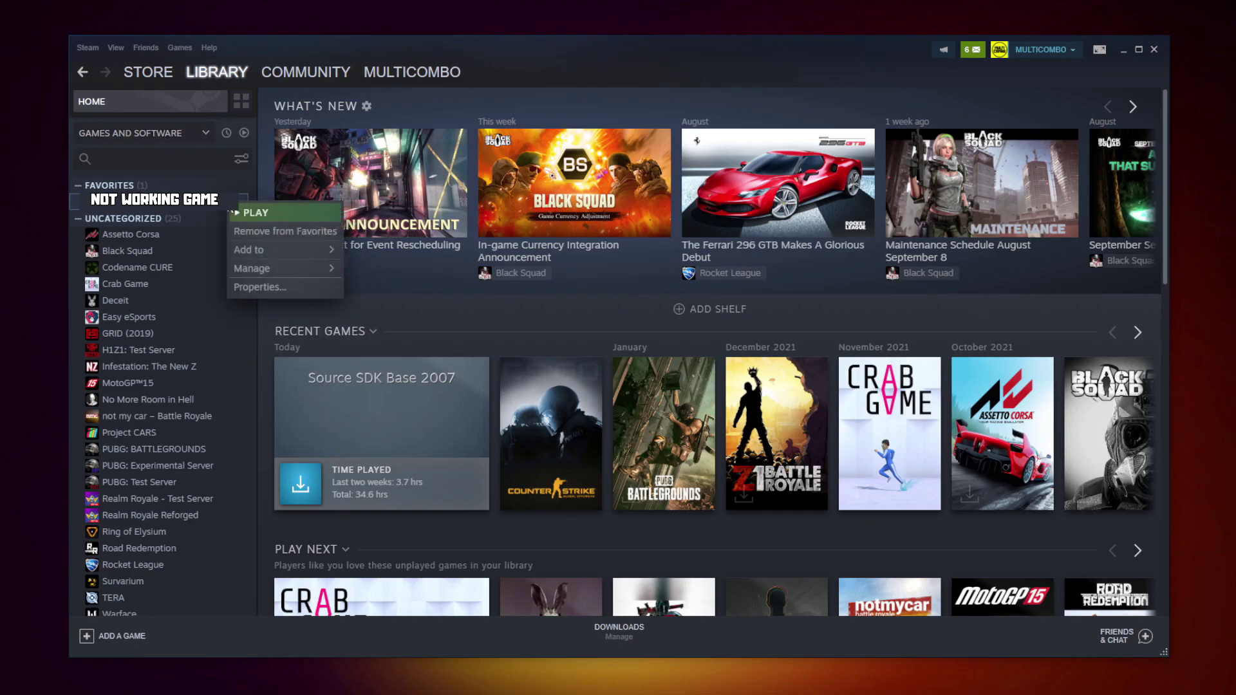
left_click(275, 284)
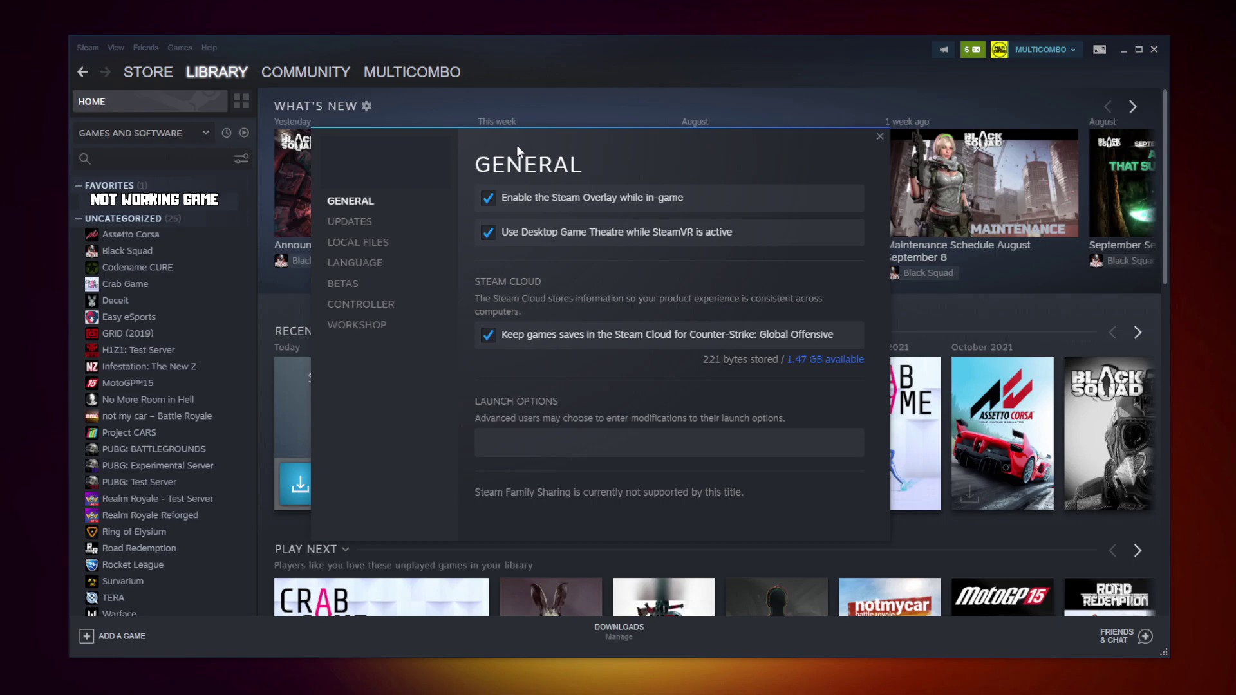
left_click(362, 245)
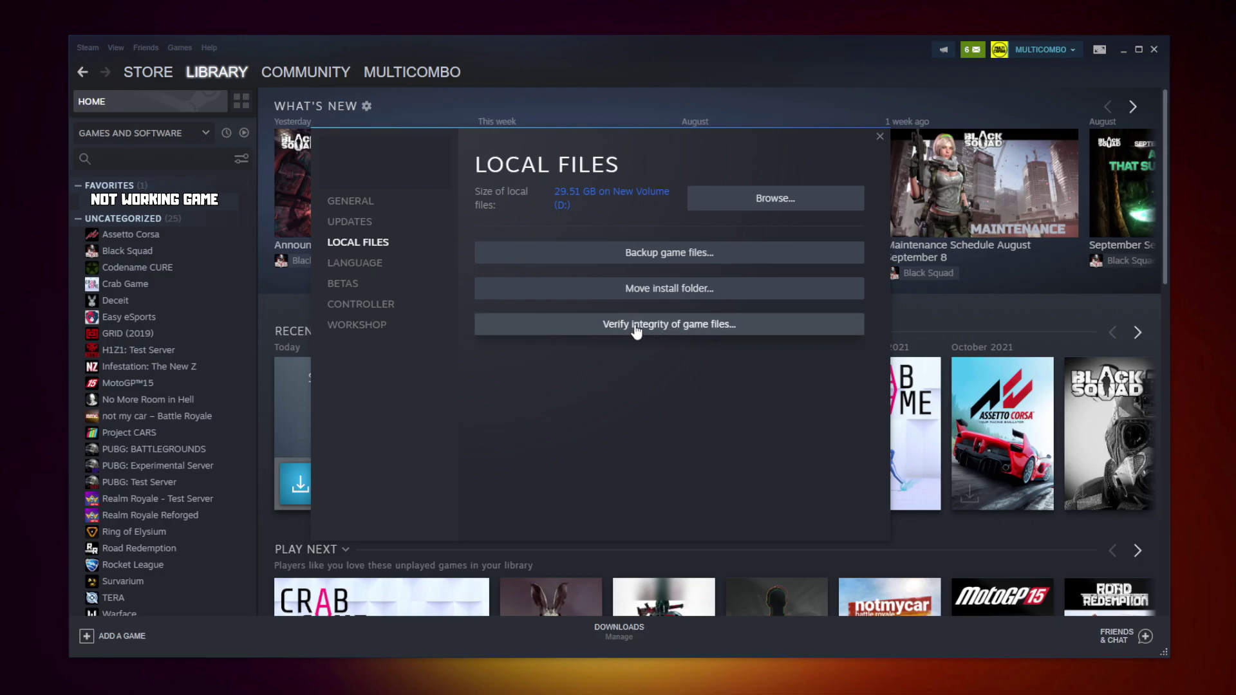
left_click(674, 327)
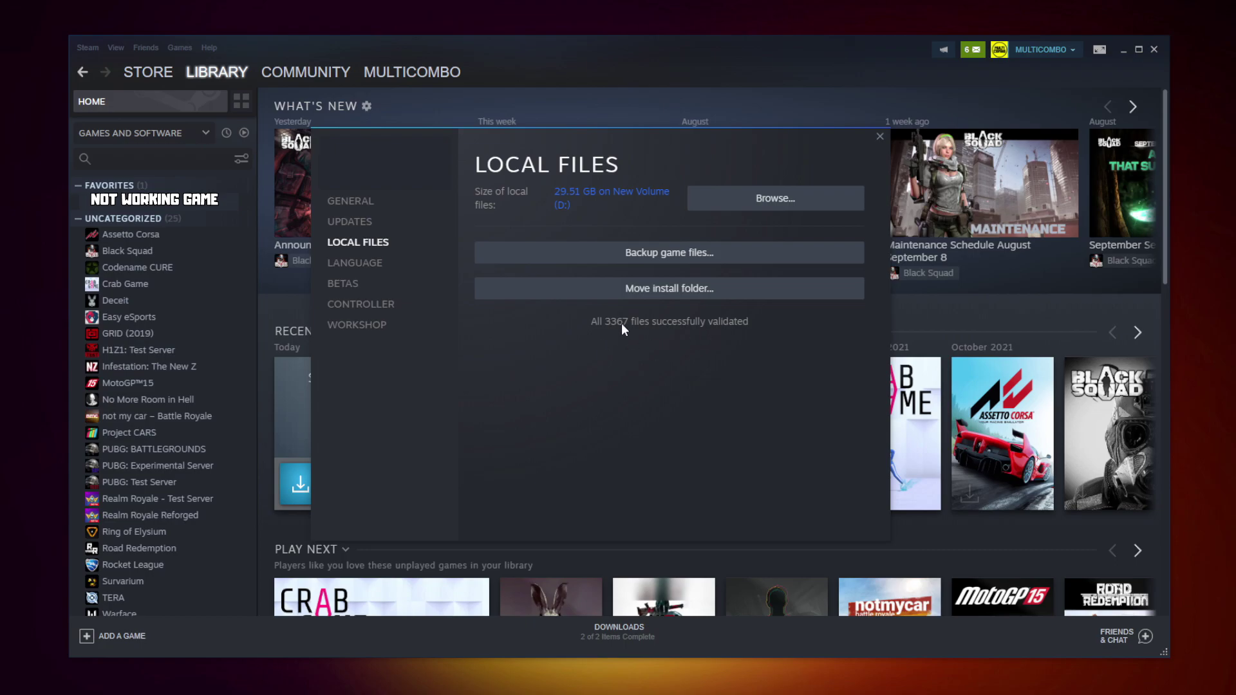
- Open the Compatibility properties of the game's executable in its install folder
left_click(736, 206)
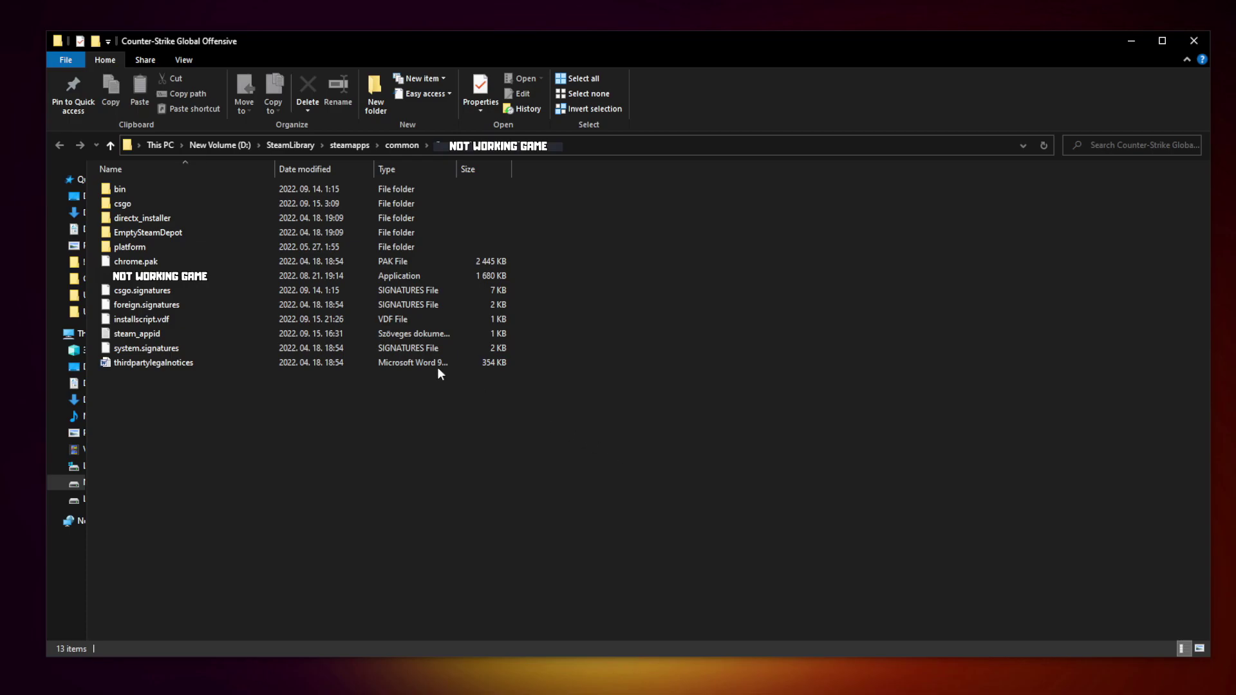
left_click(204, 278)
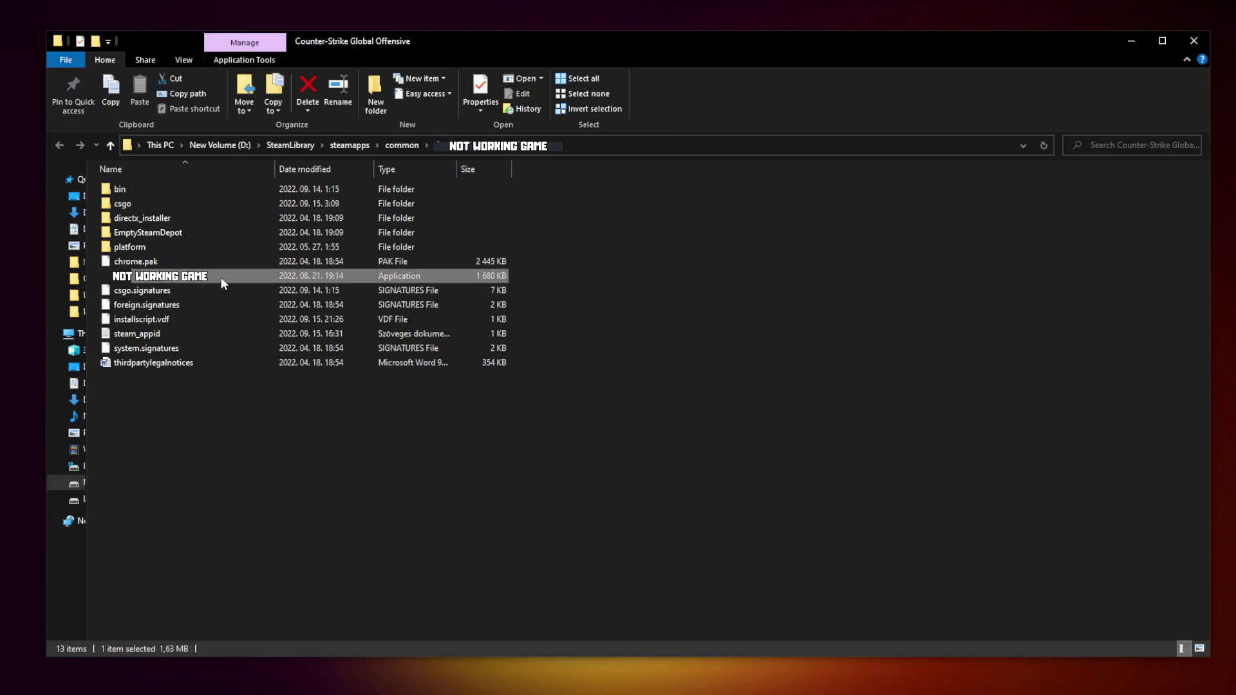
right_click(248, 280)
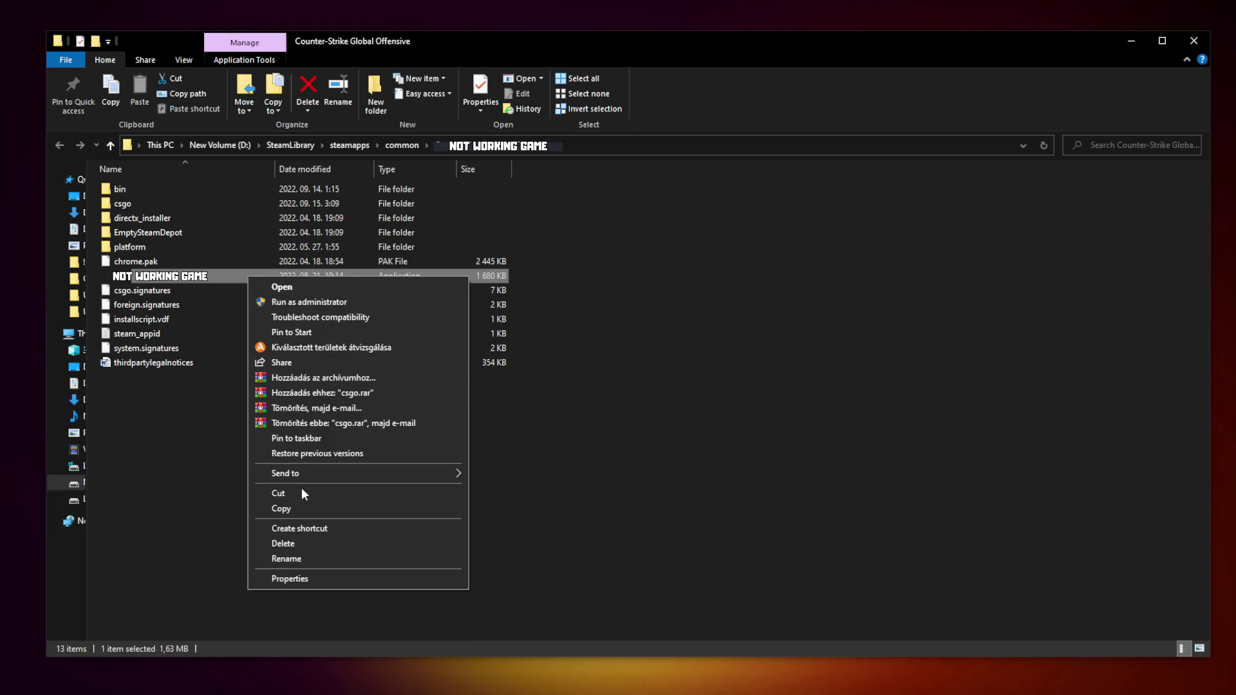
left_click(357, 577)
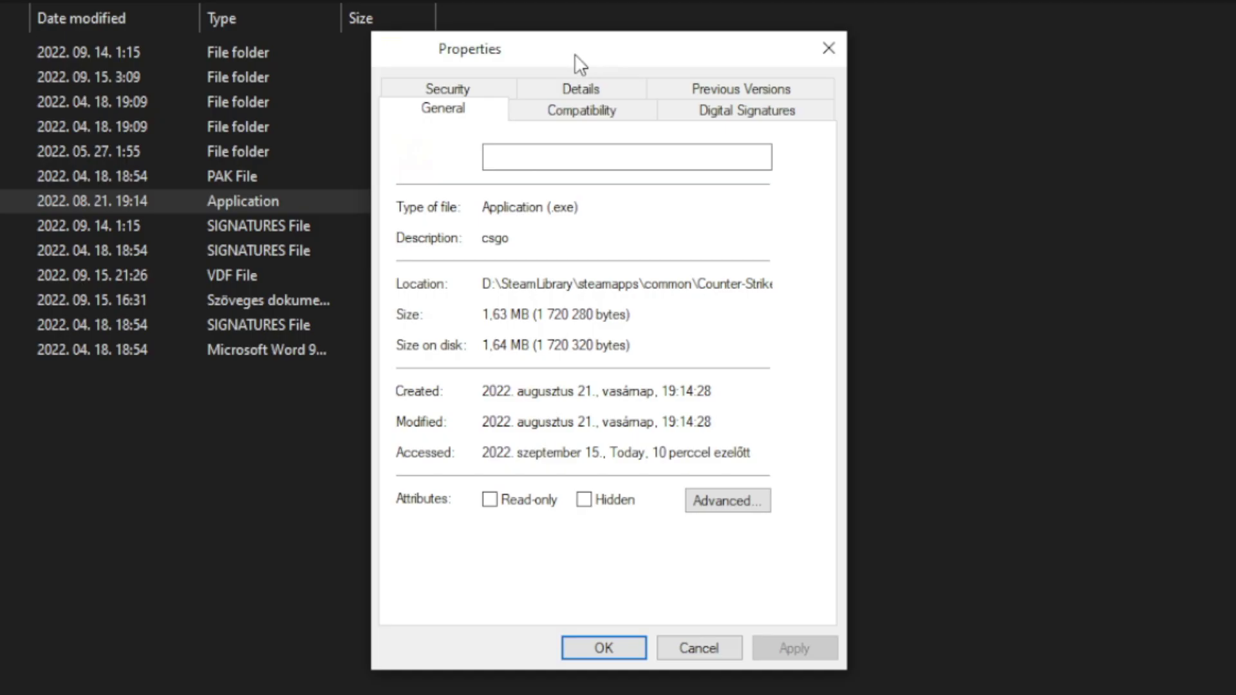
left_click(572, 113)
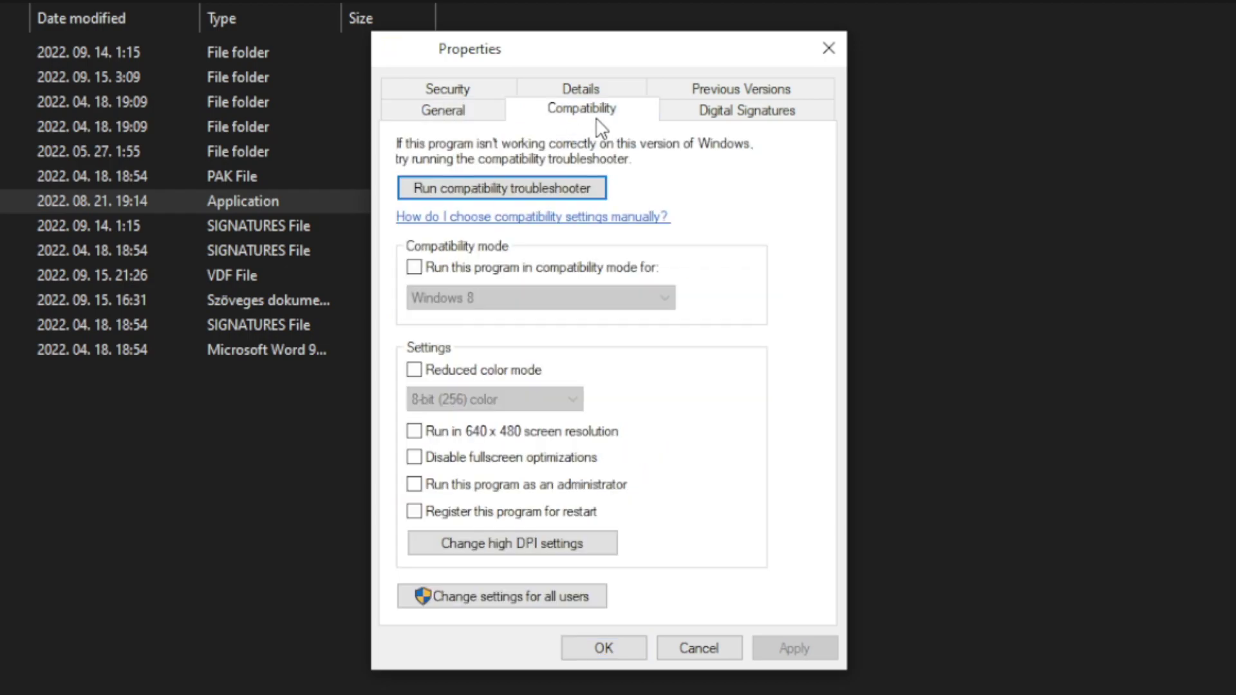
- Apply Windows 8 compatibility mode, disabled fullscreen optimizations and run-as-administrator to the game
left_click(426, 270)
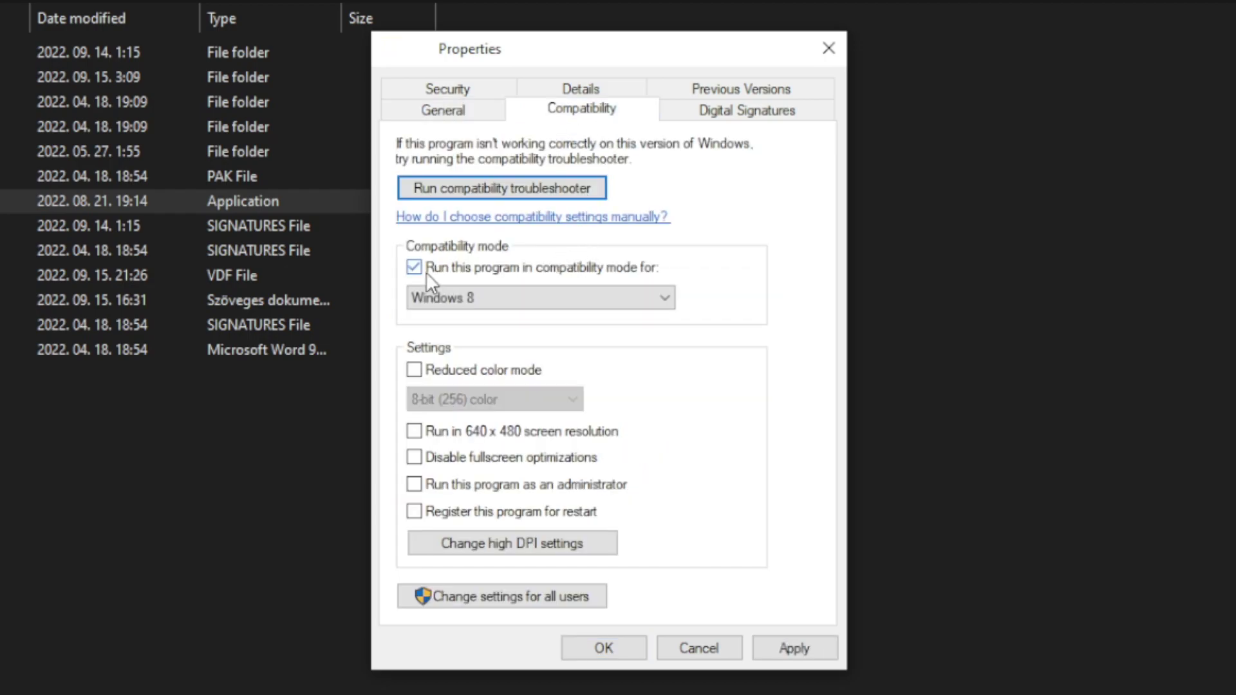
left_click(479, 296)
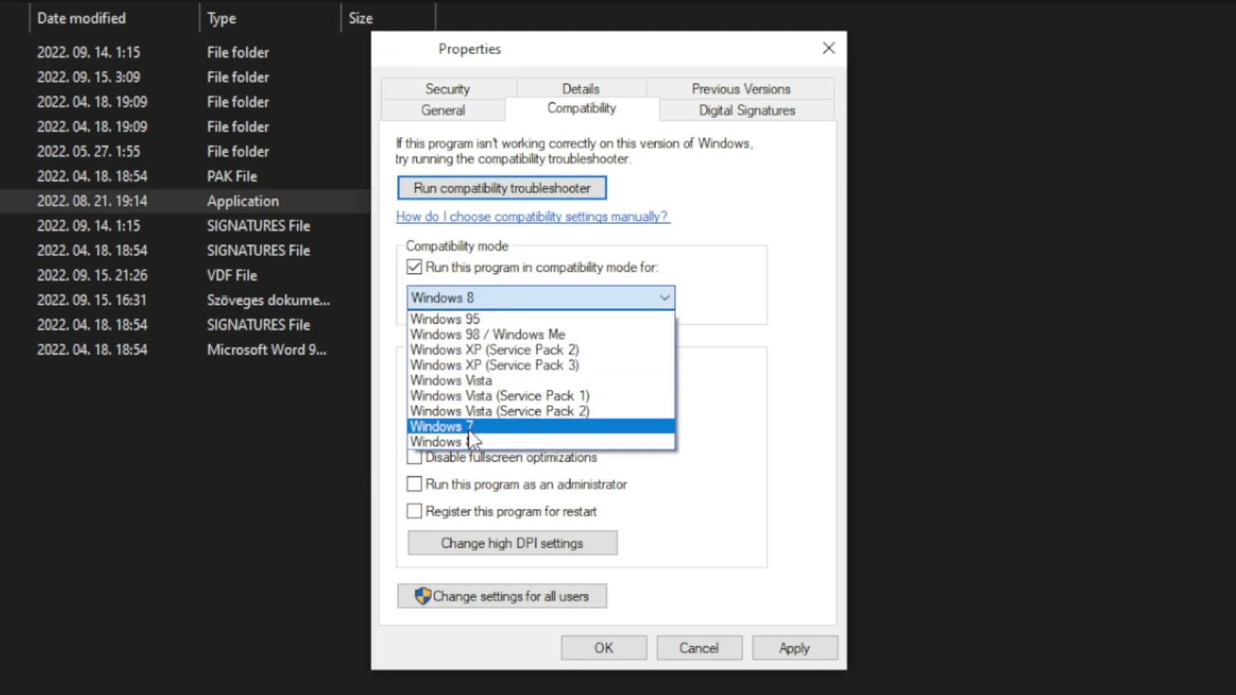
left_click(479, 441)
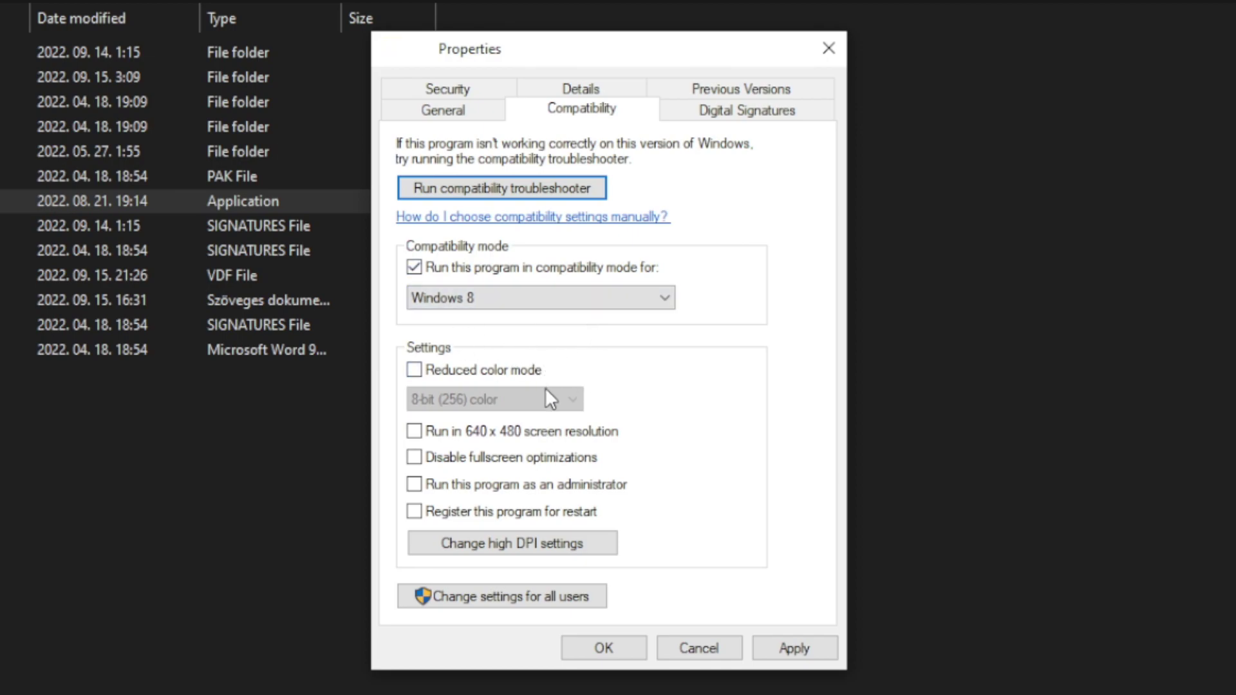
left_click(500, 463)
left_click(593, 488)
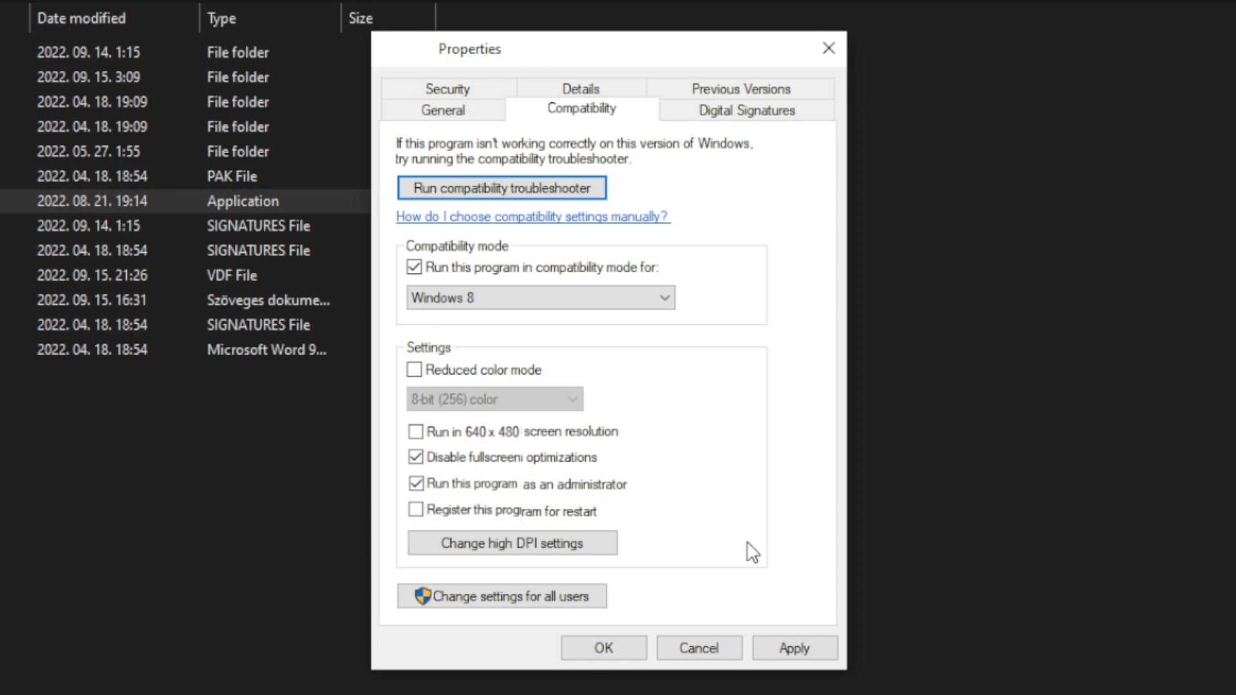
left_click(801, 647)
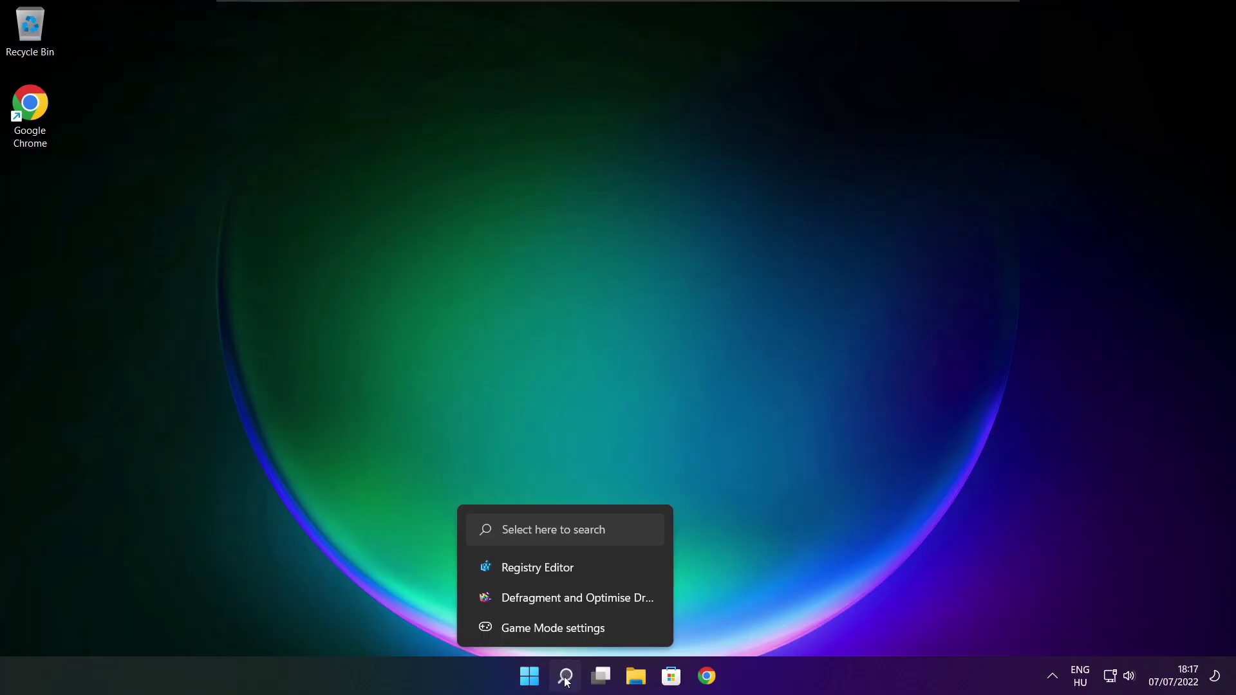
- Find Windows Update by searching 'updates' and run a check, confirming the PC is up to date
left_click(566, 675)
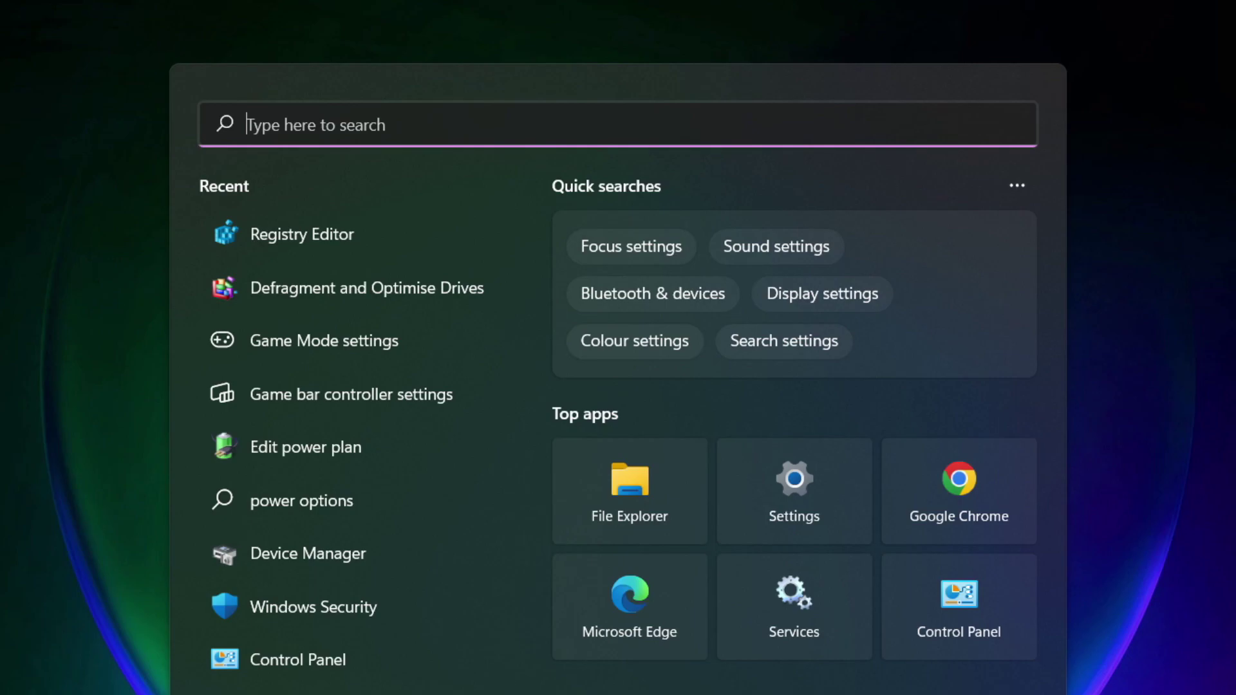
type("updates")
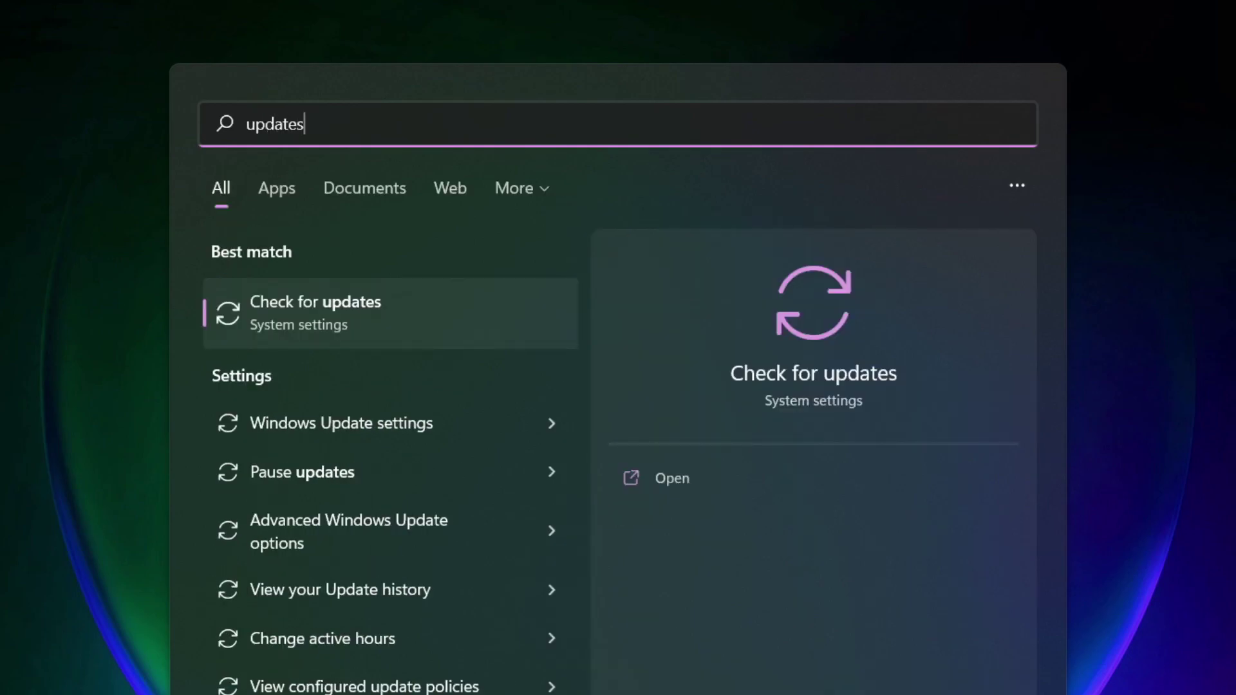
left_click(375, 322)
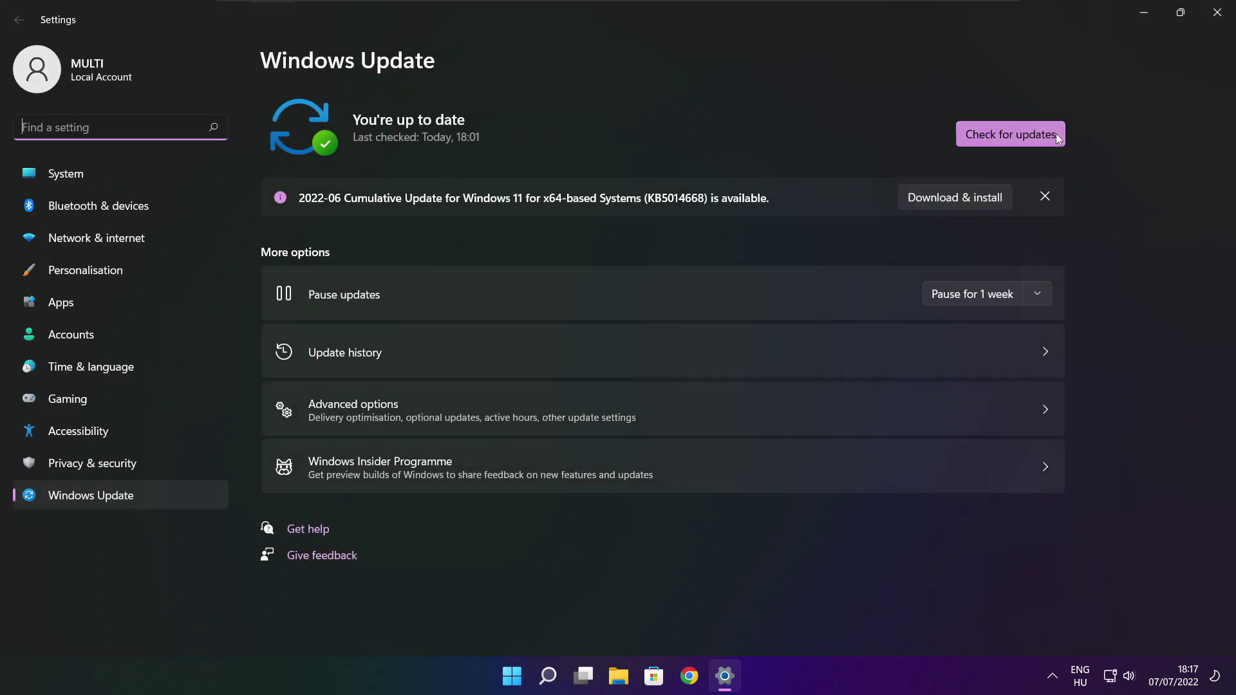
left_click(1010, 135)
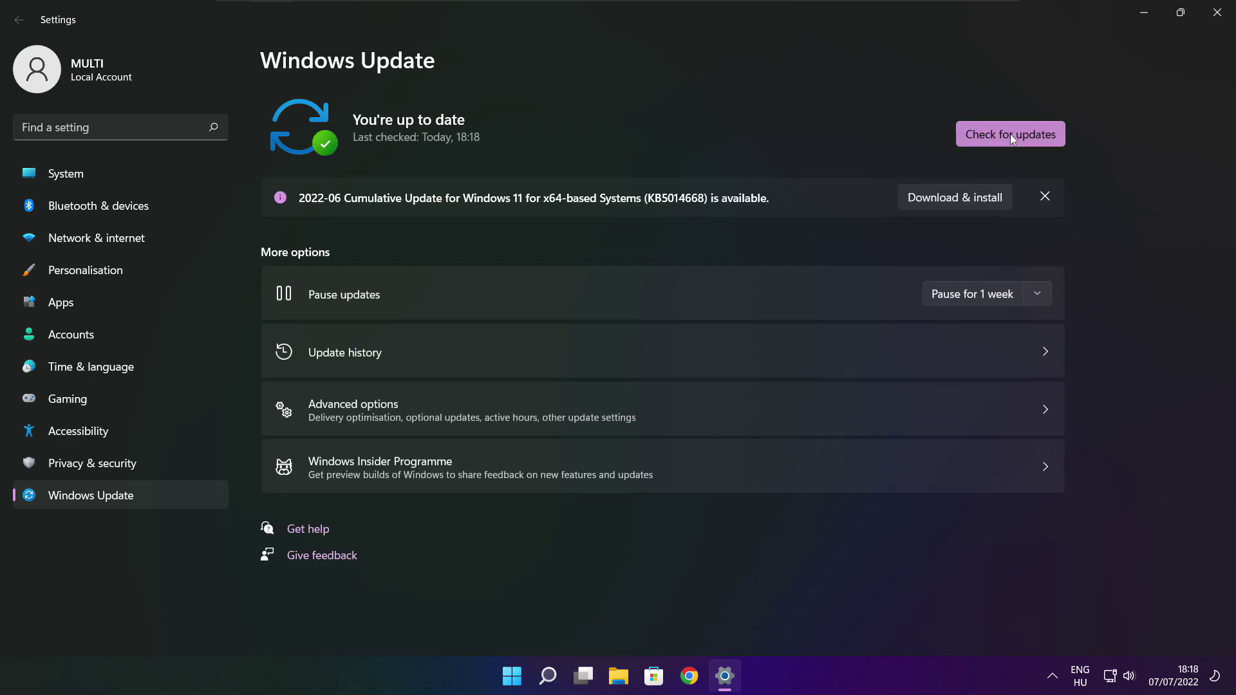
- Close Settings, download dxwebsetup.exe (DirectX End-User Runtime Web Installer) in Chrome, and launch it
left_click(1216, 14)
mouse_move(705, 676)
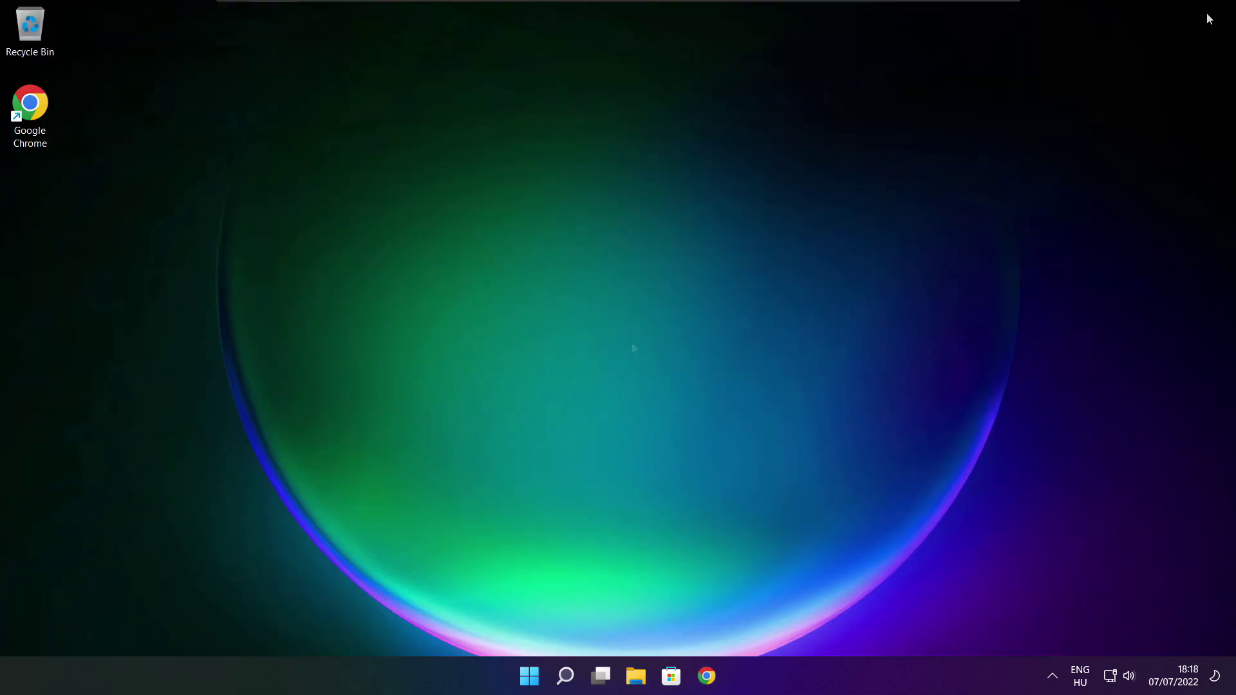
left_click(707, 676)
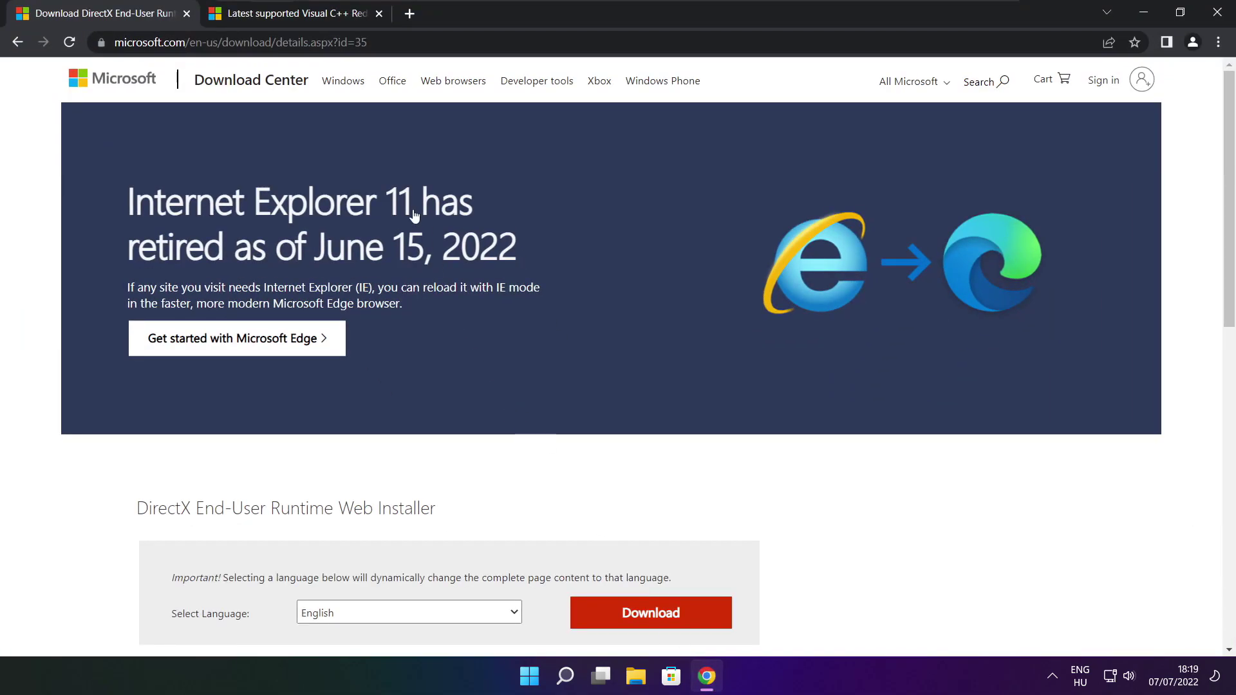
left_click_drag(370, 42, 113, 42)
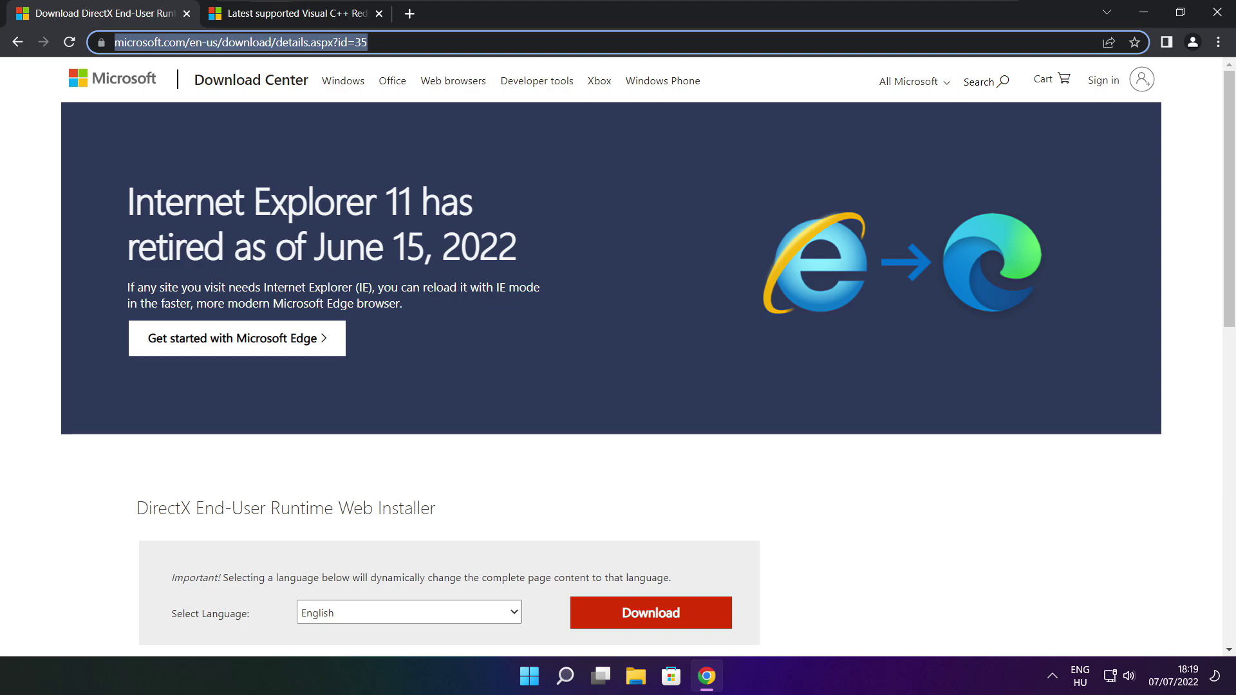
key("Right")
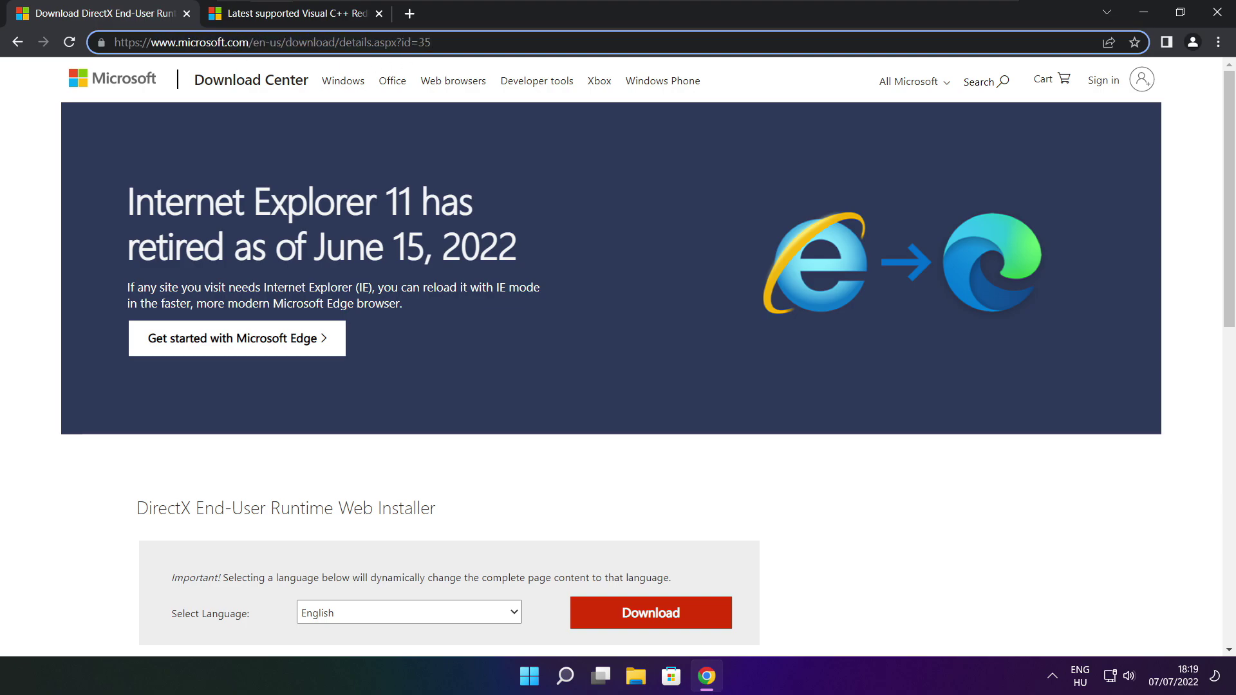
left_click(447, 462)
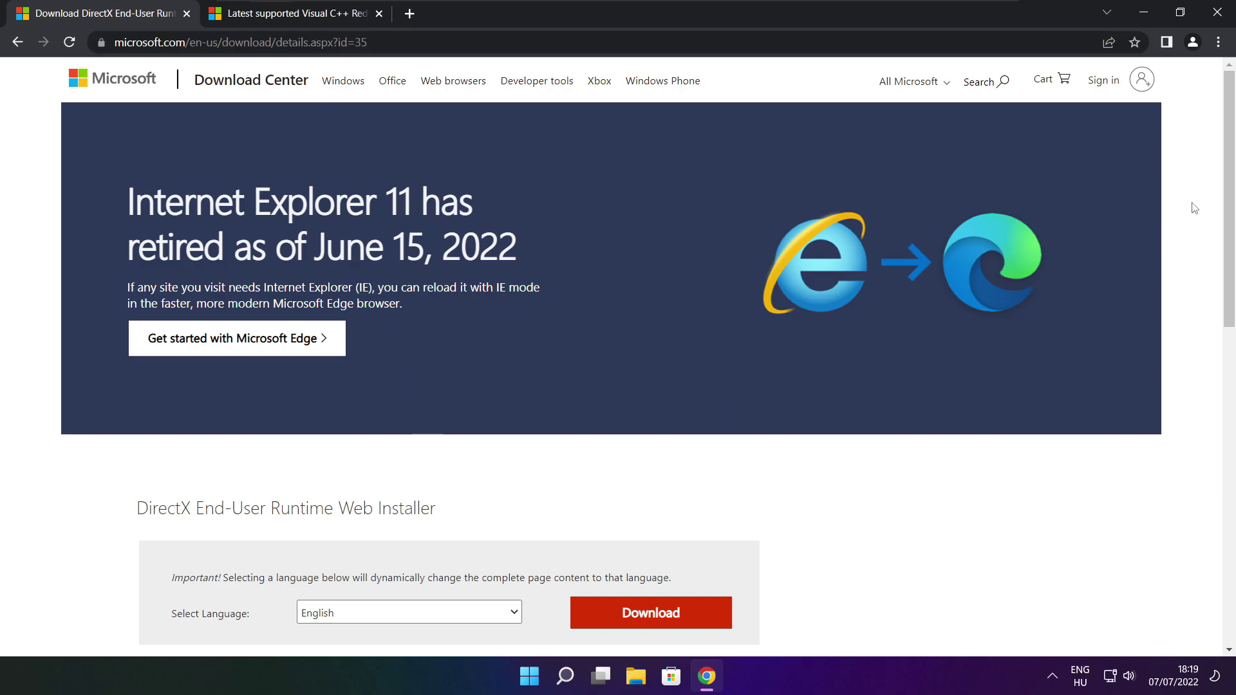
scroll(726, 308, "down", 4)
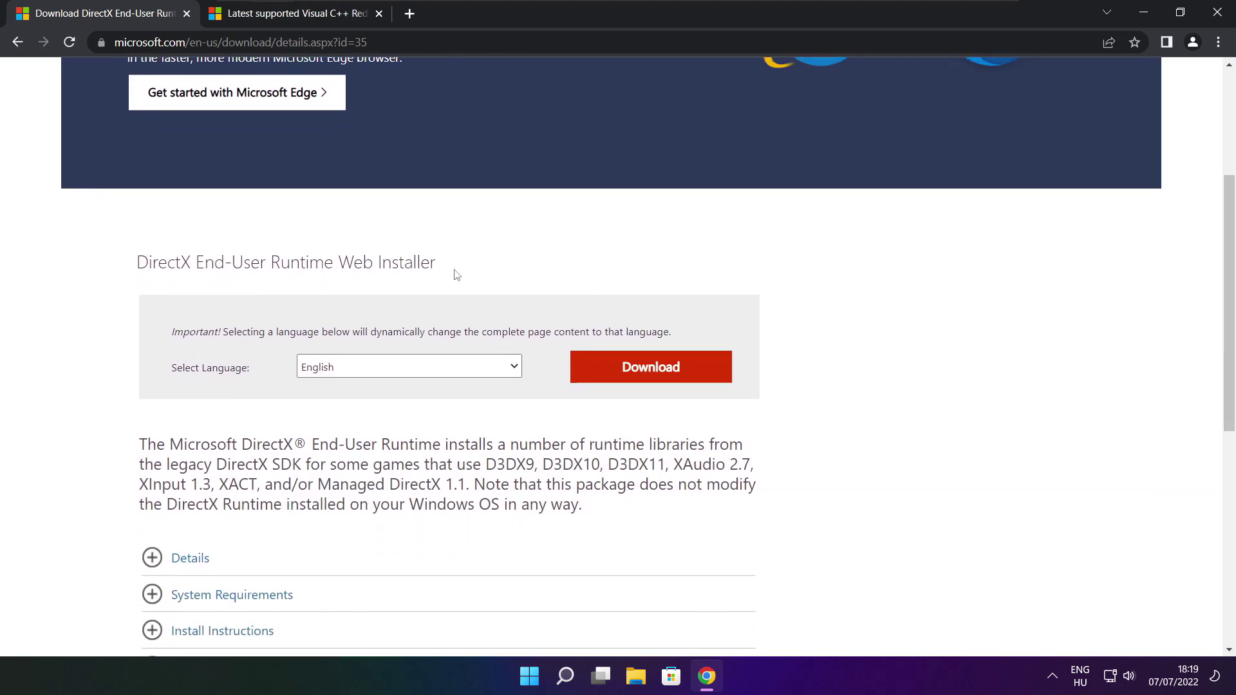
mouse_move(456, 274)
left_mouse_down()
mouse_move(191, 270)
mouse_move(527, 273)
left_mouse_up()
left_click(655, 372)
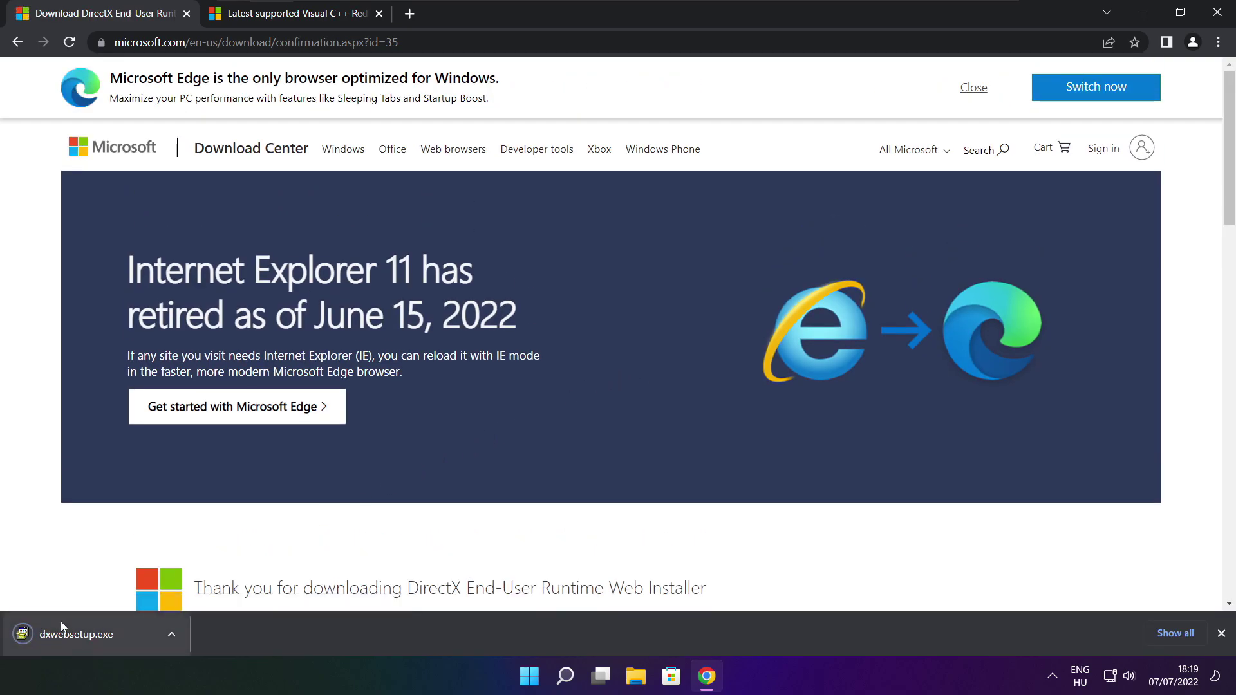
left_click(116, 634)
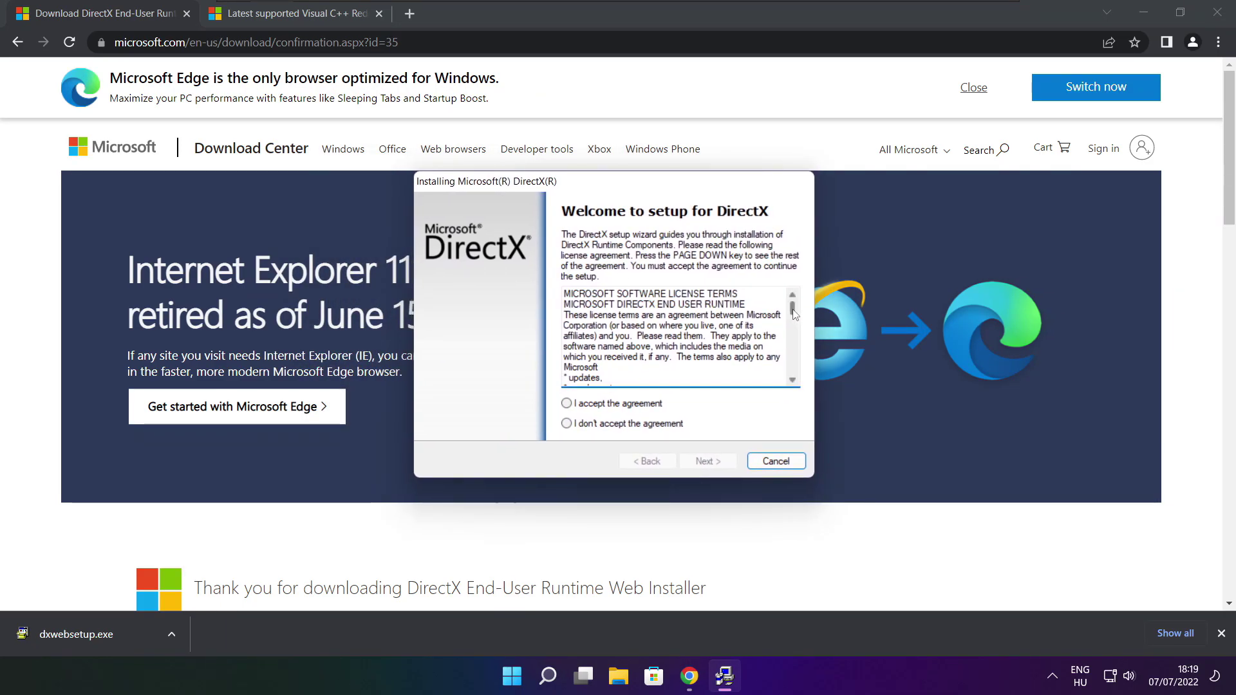
- Accept the DirectX license, skip the Bing Bar offer, and install the runtime through Finish
left_click_drag(792, 306, 792, 380)
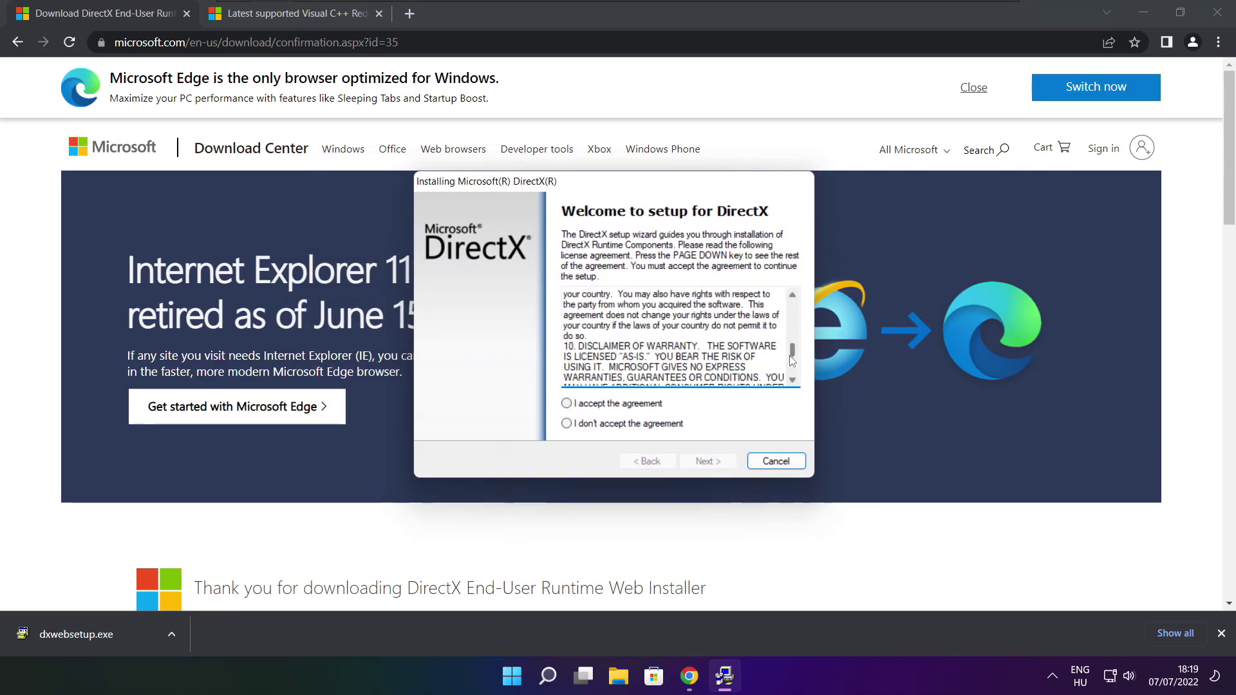
left_click(588, 406)
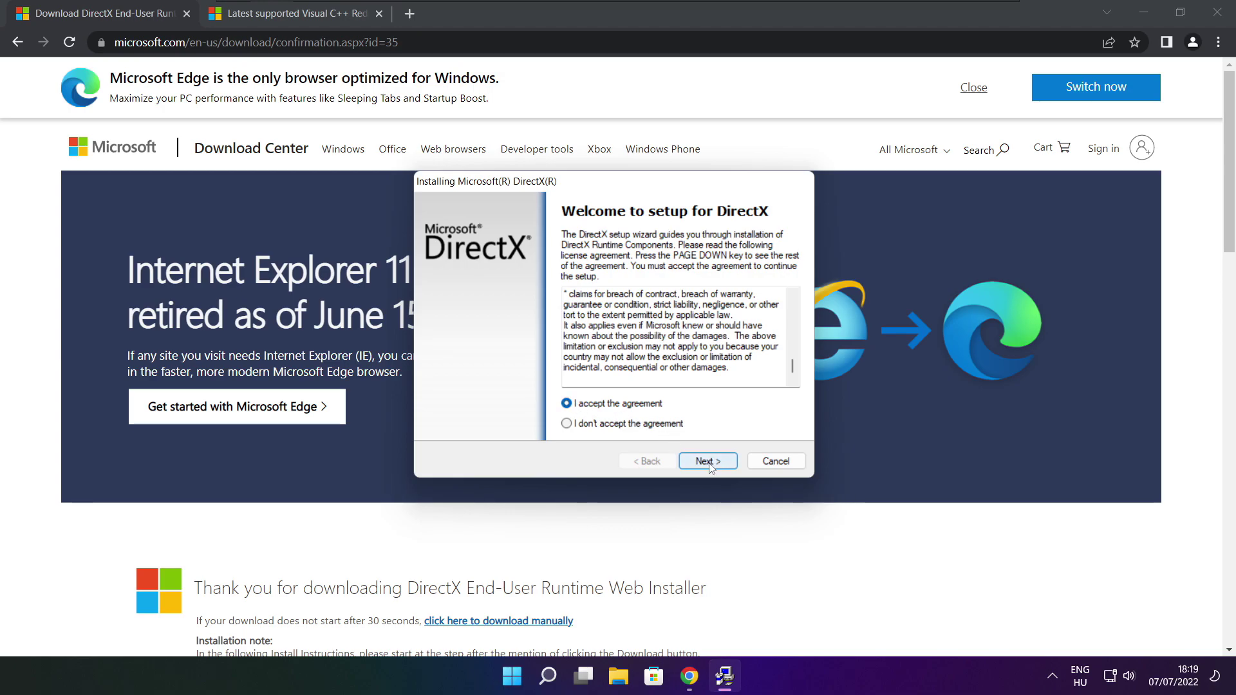
left_click(712, 463)
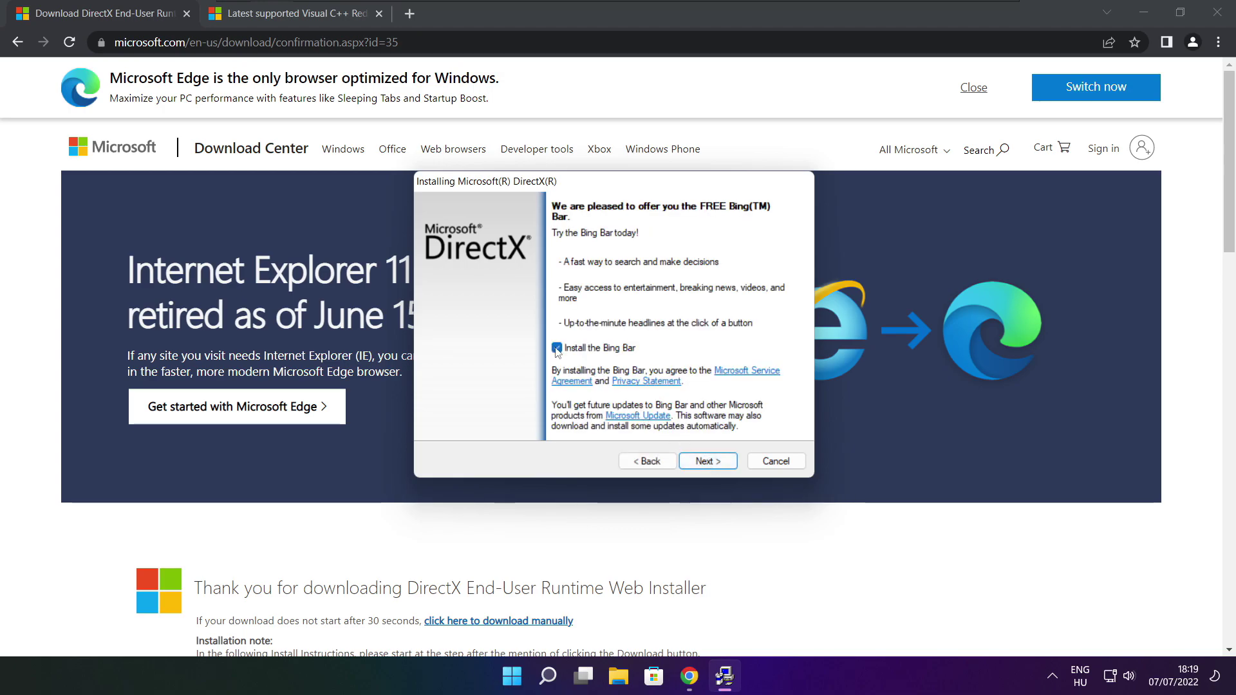
left_click(716, 461)
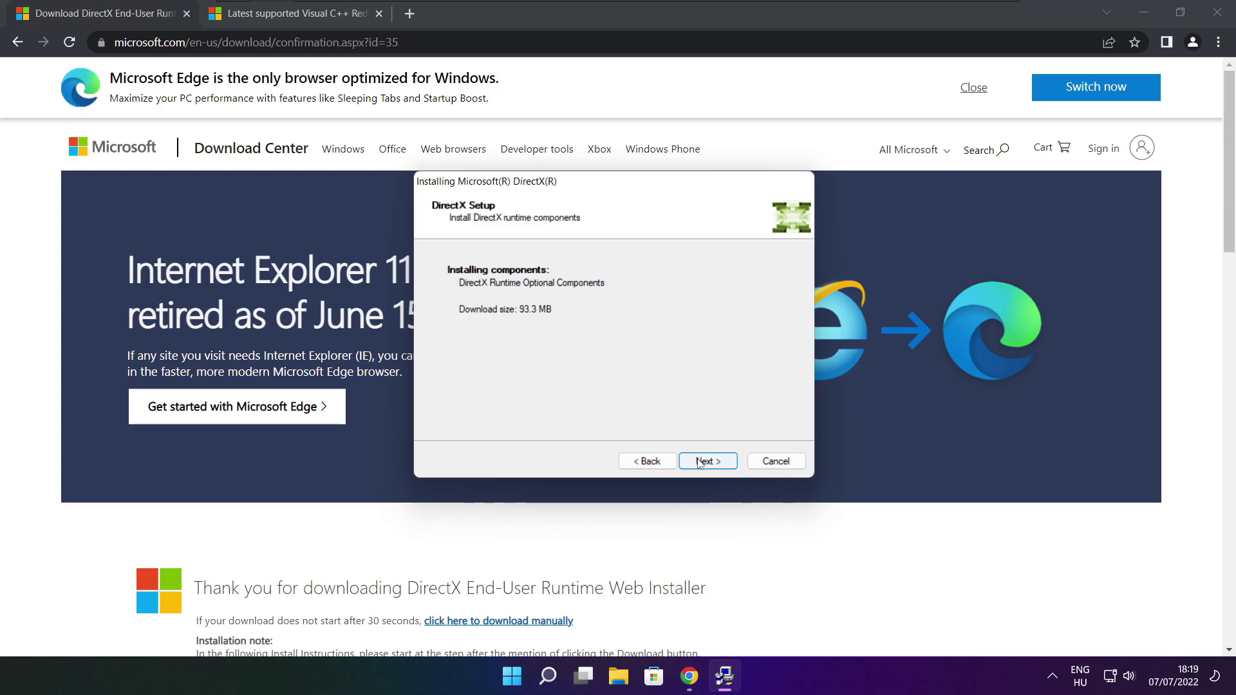
left_click(708, 462)
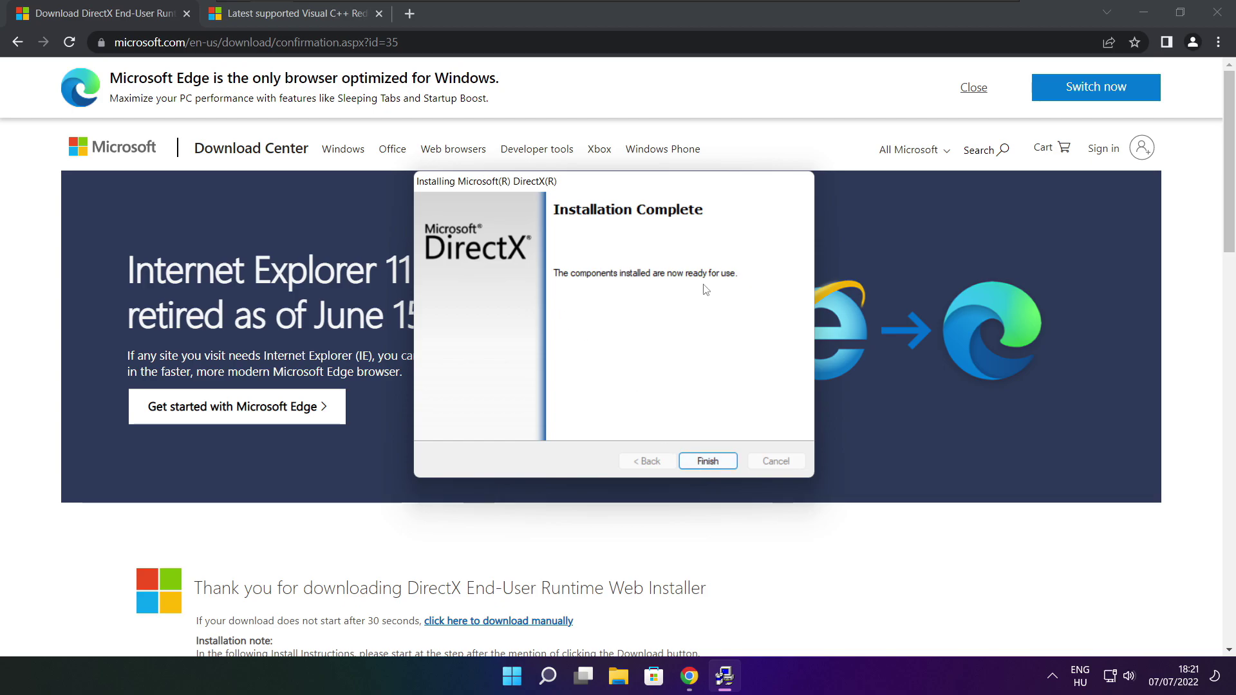
left_click(708, 462)
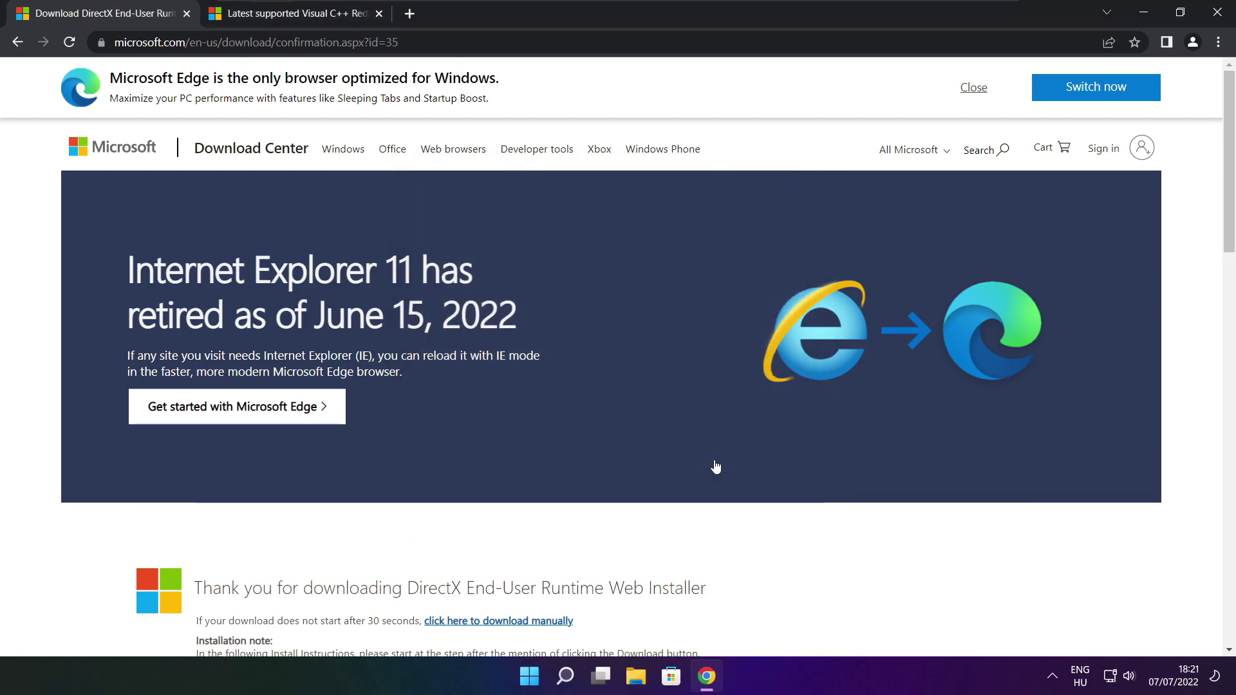
- Close the DirectX tab and scroll to the Visual C++ redistributable download links table
left_click(187, 14)
mouse_move(532, 42)
left_mouse_down()
mouse_move(114, 41)
mouse_move(532, 42)
left_mouse_up()
left_click(617, 63)
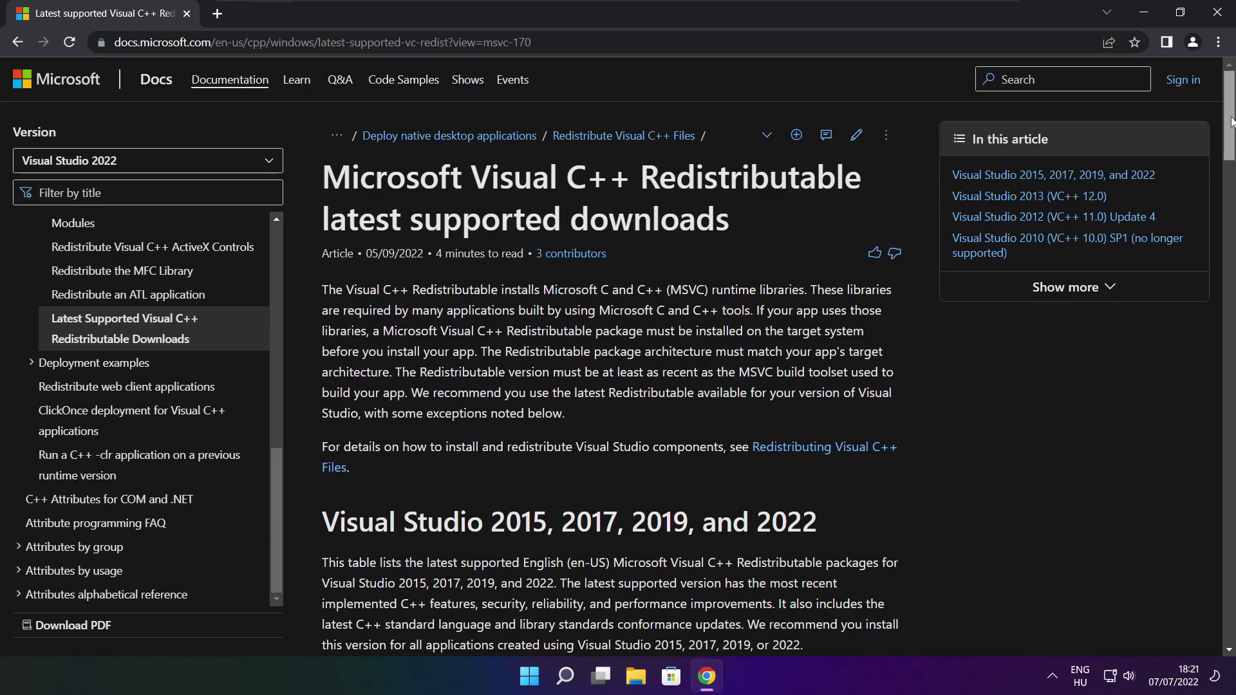
left_click_drag(1228, 127, 1215, 181)
left_click_drag(330, 318, 830, 437)
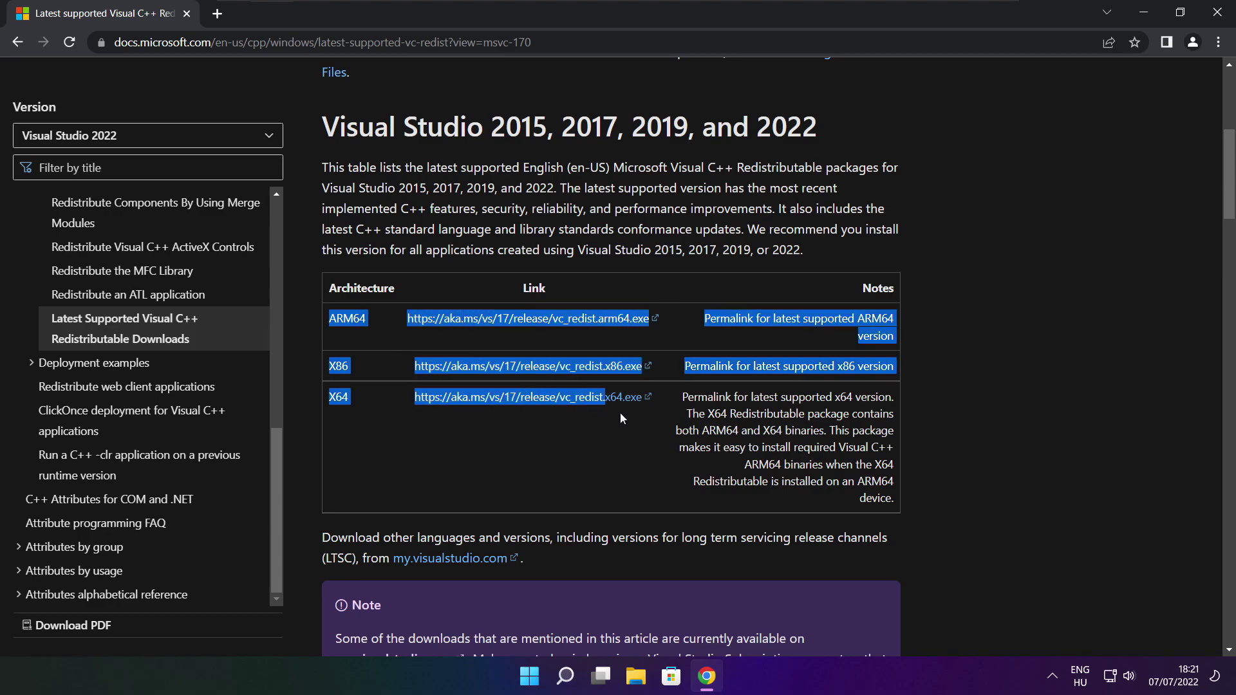
left_click(830, 442)
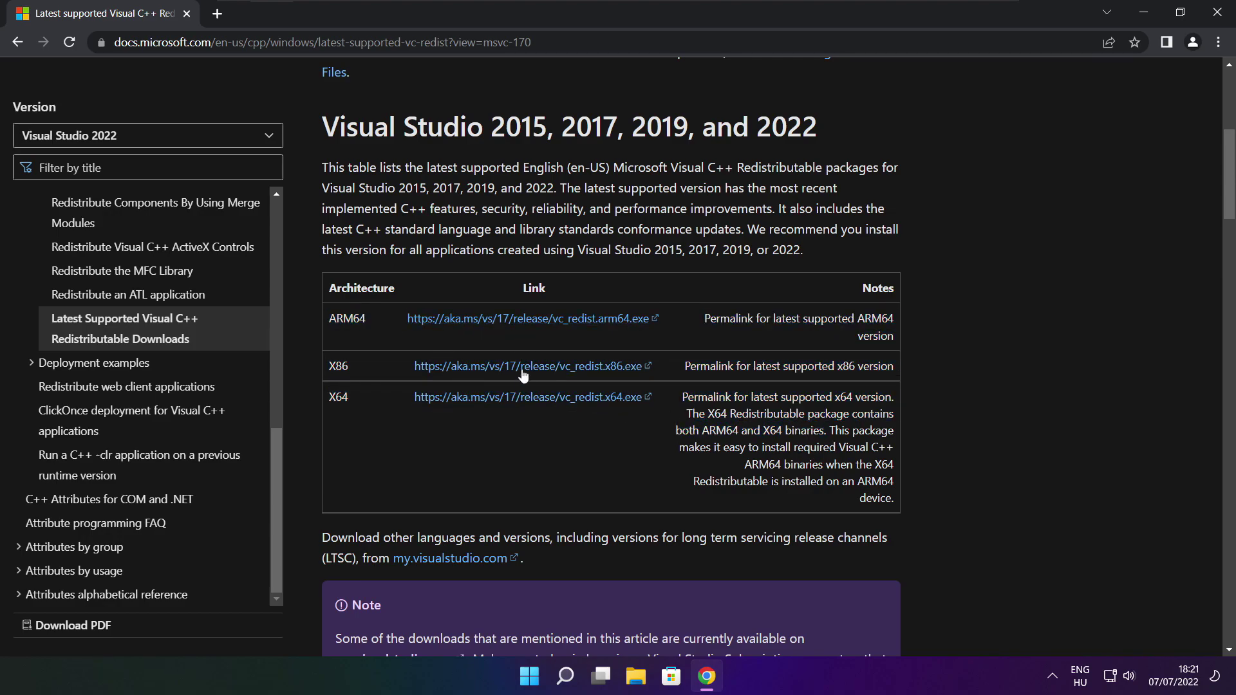
- Download the ARM64, x86 and x64 Visual C++ Redistributables and open VC_redist.arm64.exe
left_click(512, 322)
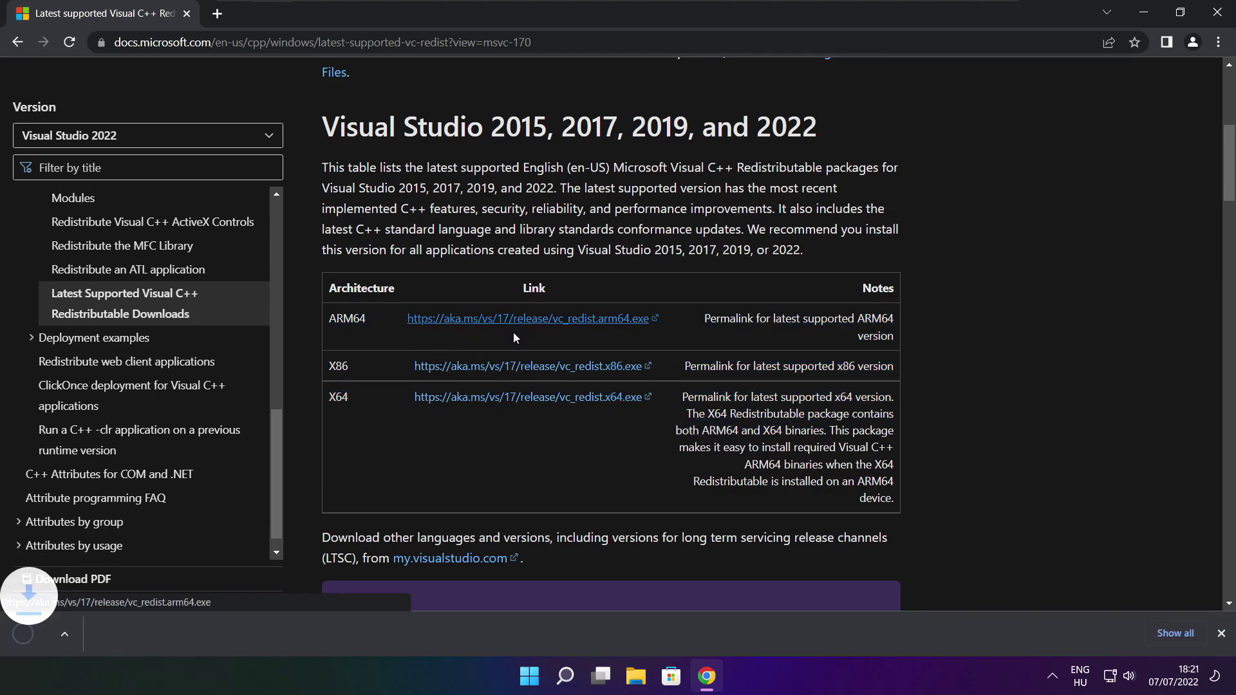
left_click(510, 367)
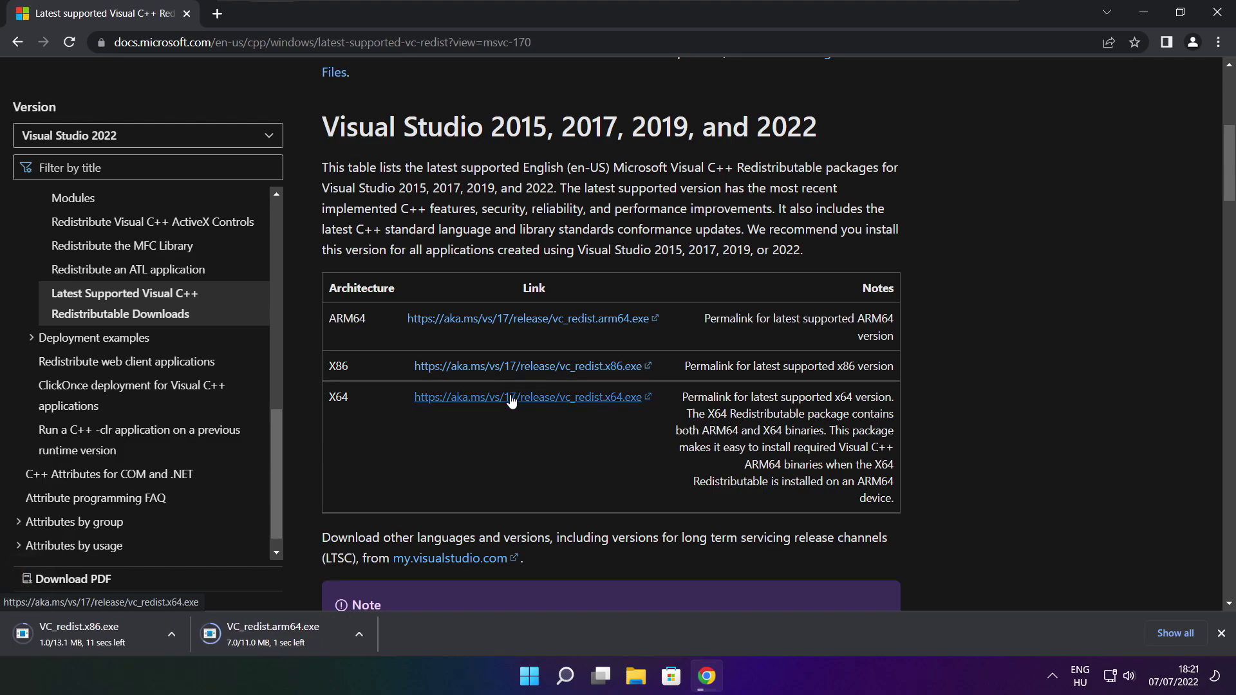
left_click(509, 398)
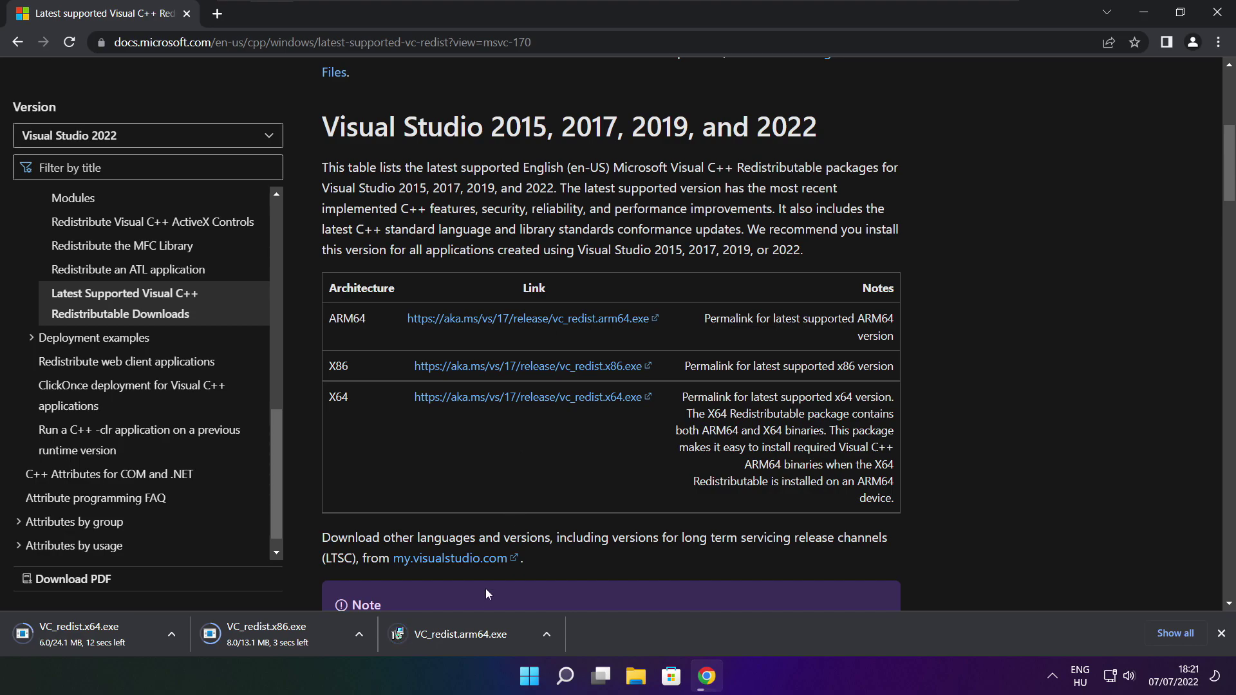
left_click(469, 636)
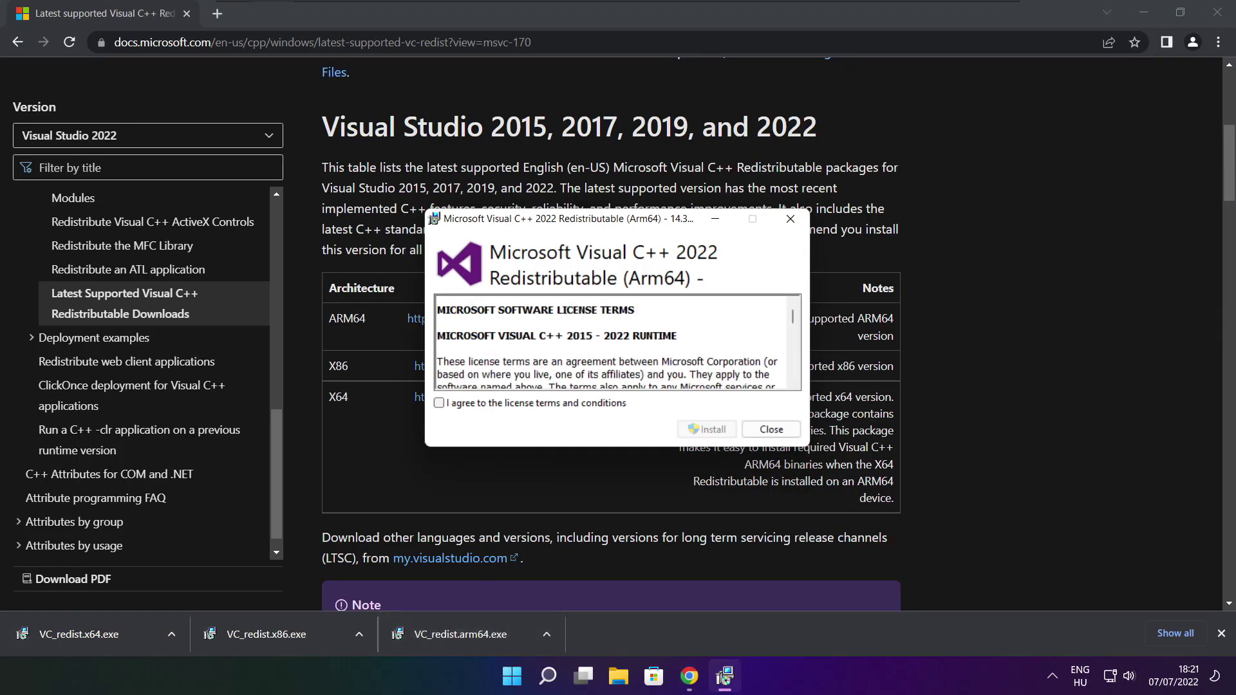
- Agree and install the Arm64 redistributable, then close the unsupported-processor error 0x80070661
left_click_drag(792, 318, 792, 376)
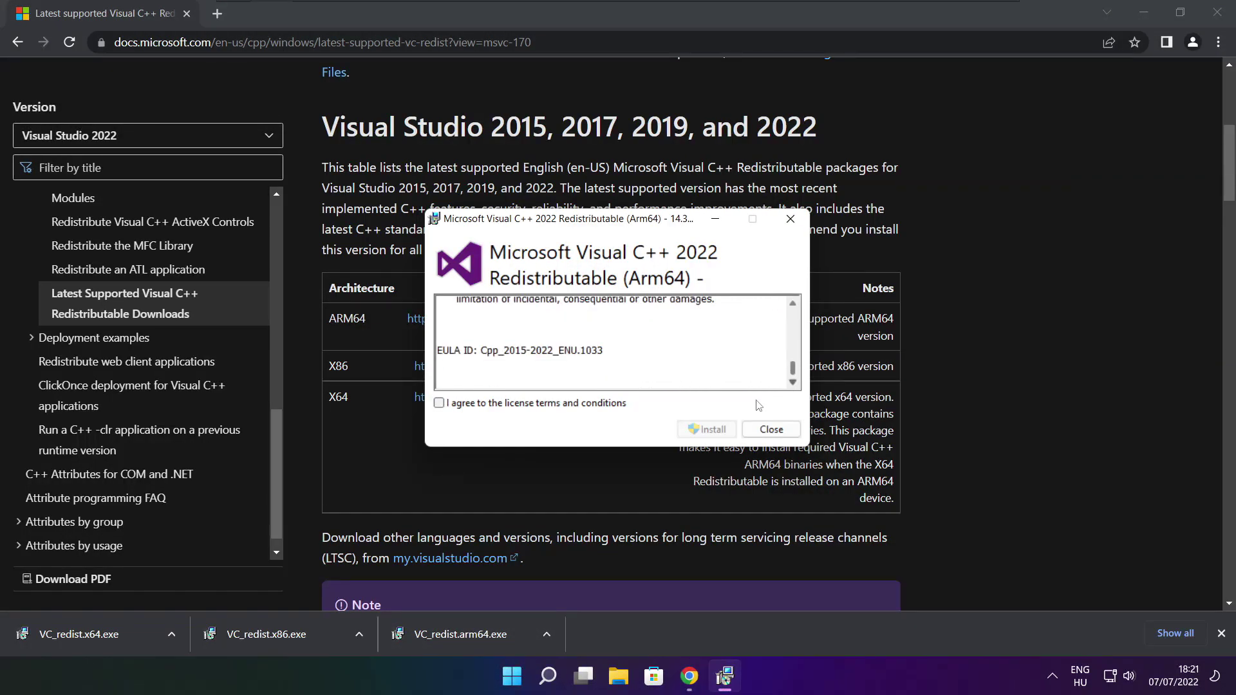
left_click(438, 404)
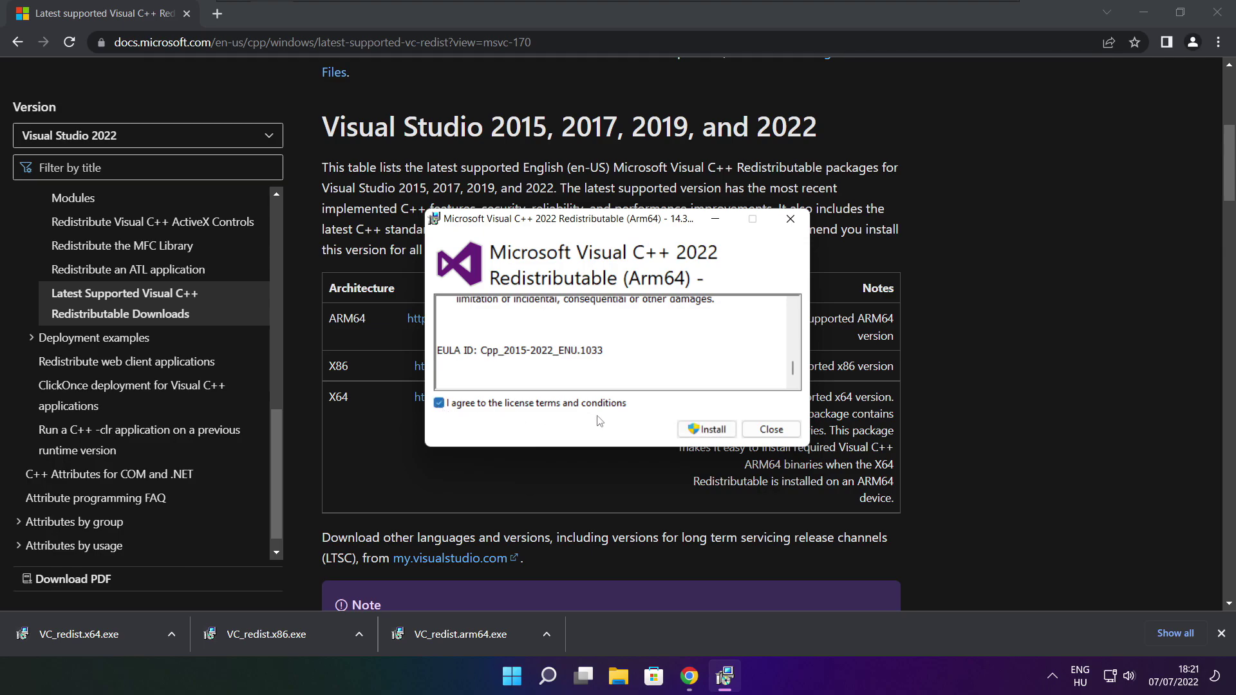
left_click(701, 430)
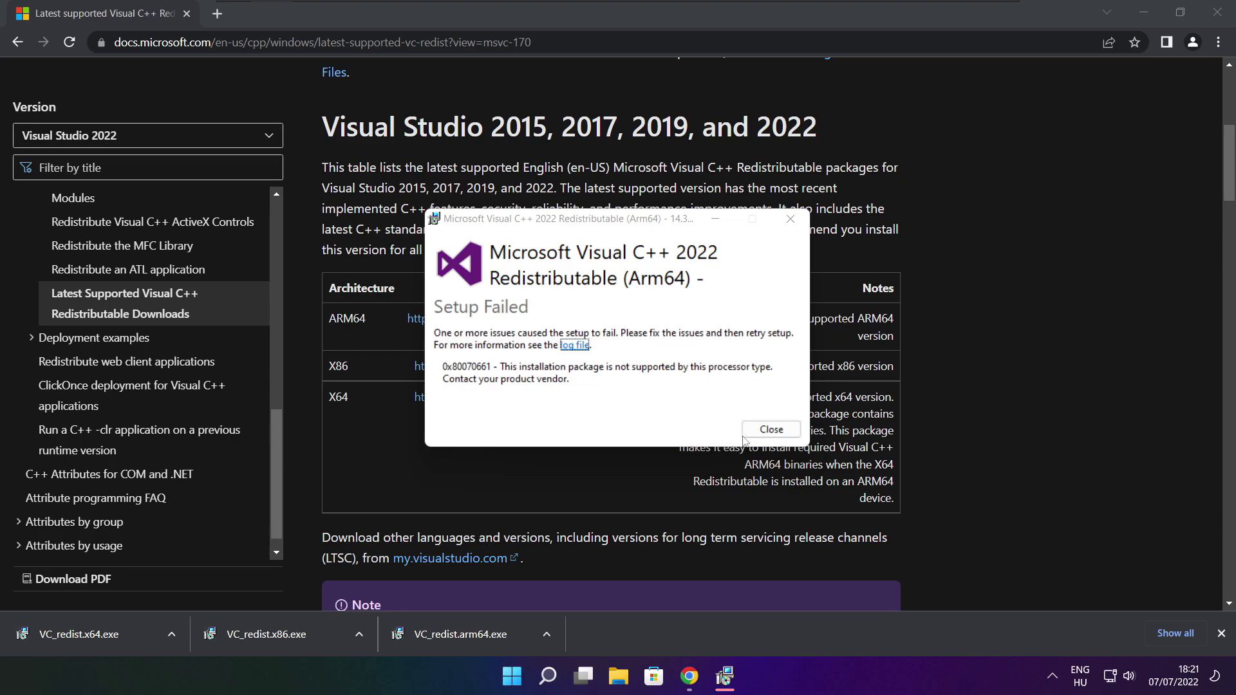
left_click(766, 430)
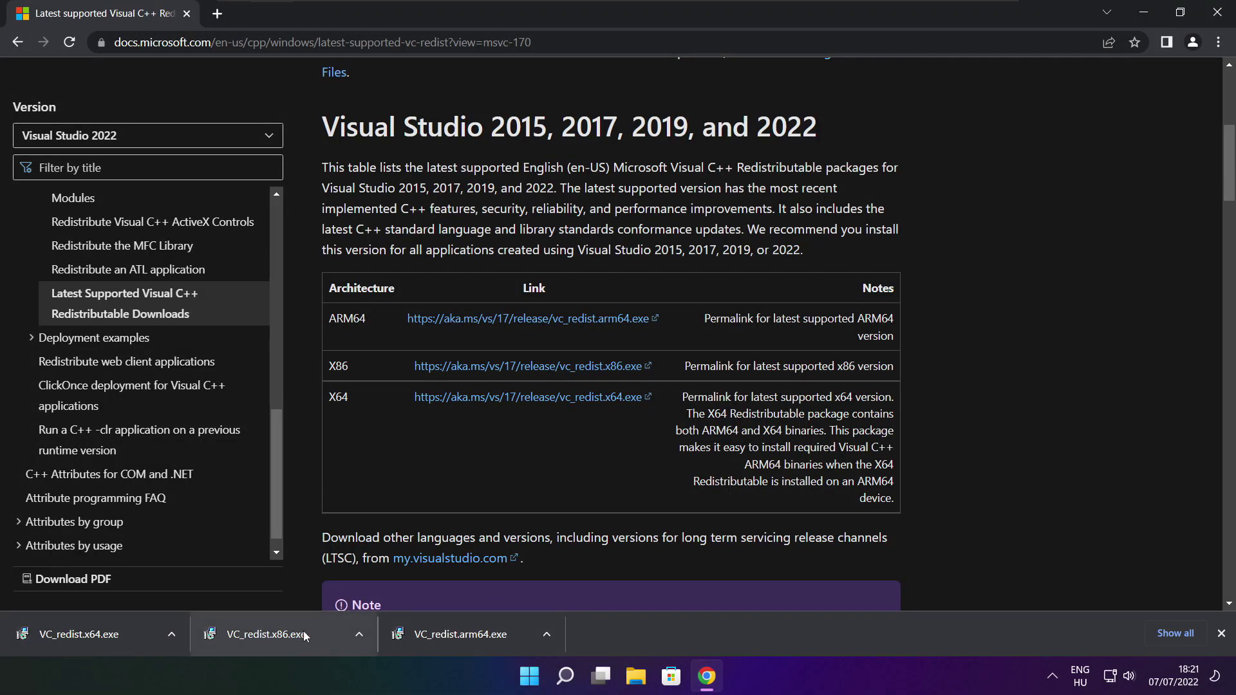
- Install the x86 Visual C++ 2015-2022 Redistributable, then launch VC_redist.x64.exe
left_click(291, 632)
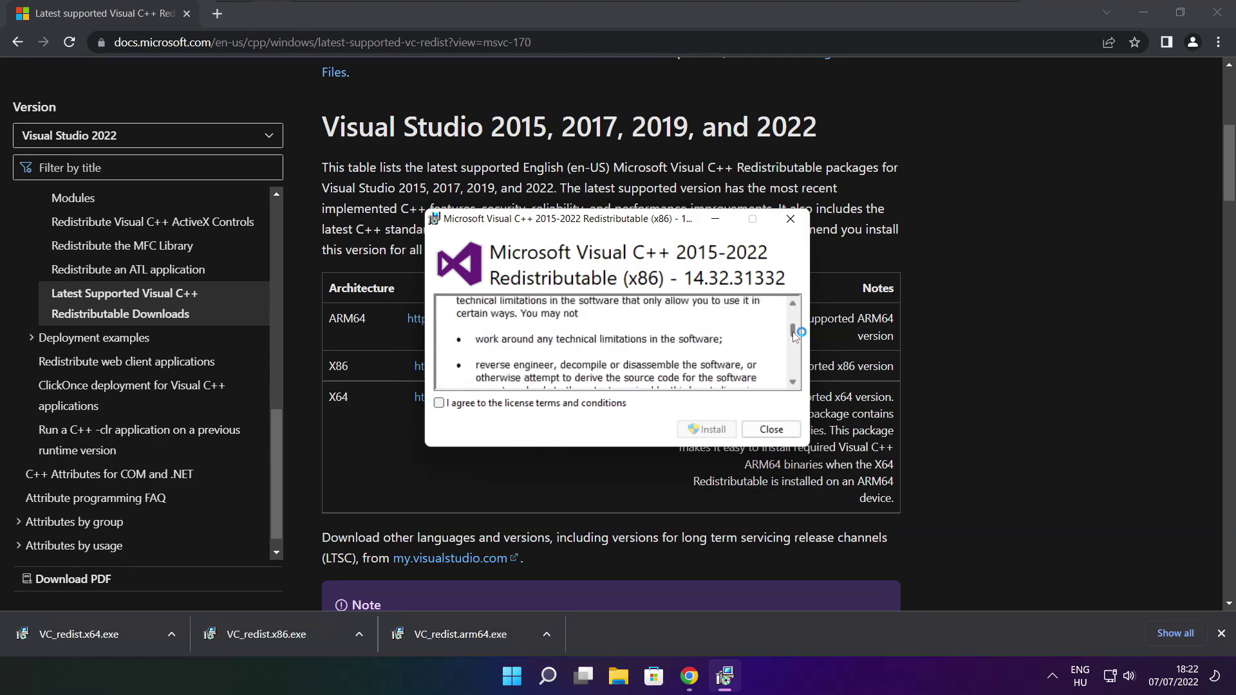
left_click_drag(792, 318, 793, 379)
left_click(439, 403)
left_click(706, 429)
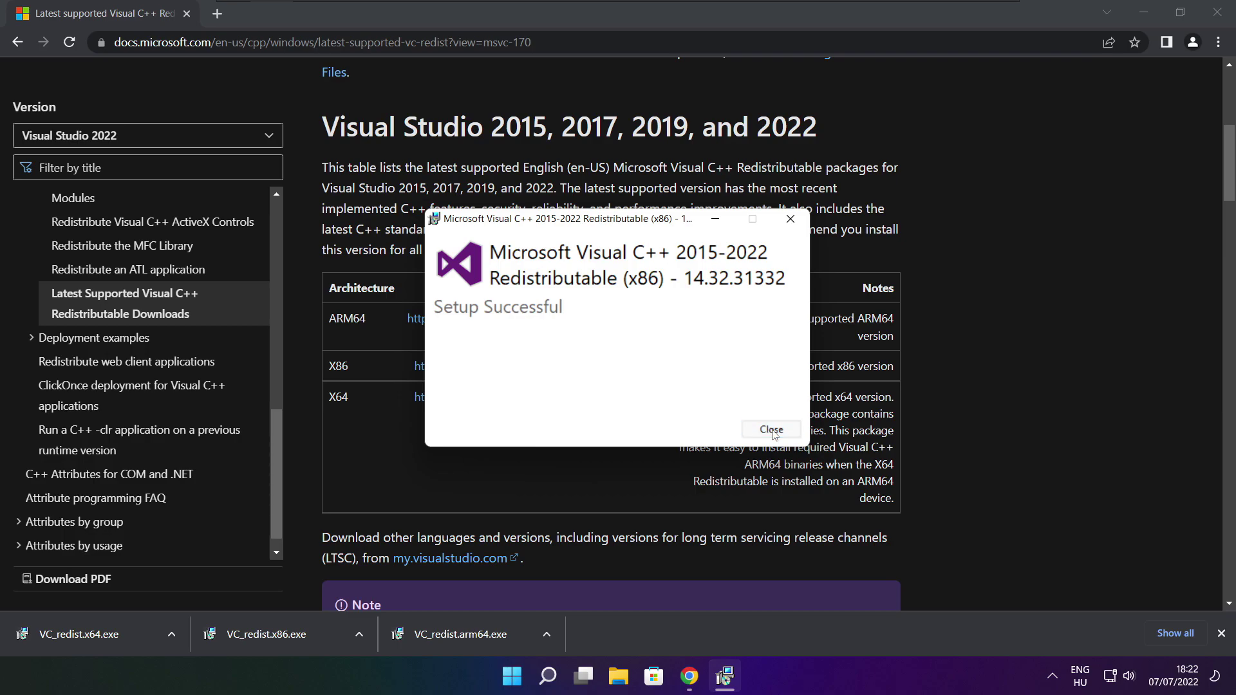
left_click(772, 430)
left_click(98, 634)
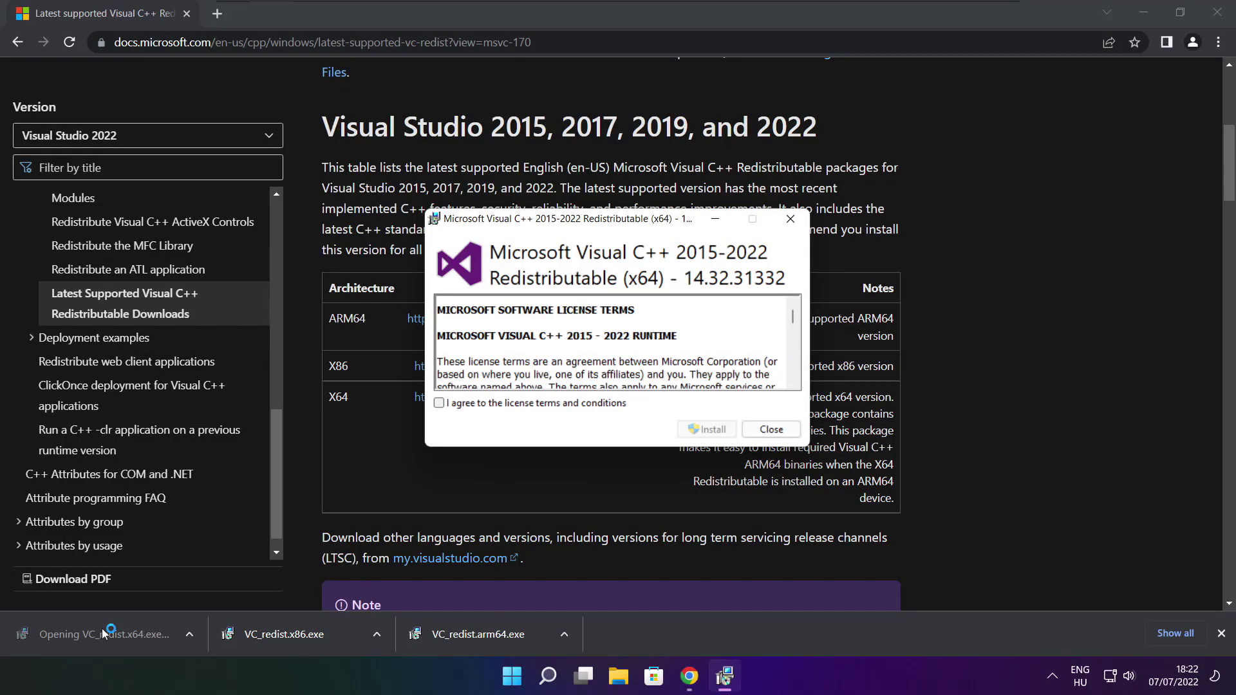
- Accept the x64 license terms, install the 2015-2022 redistributable and close the successful setup
scroll(793, 339, "down", 5)
left_click_drag(794, 339, 794, 383)
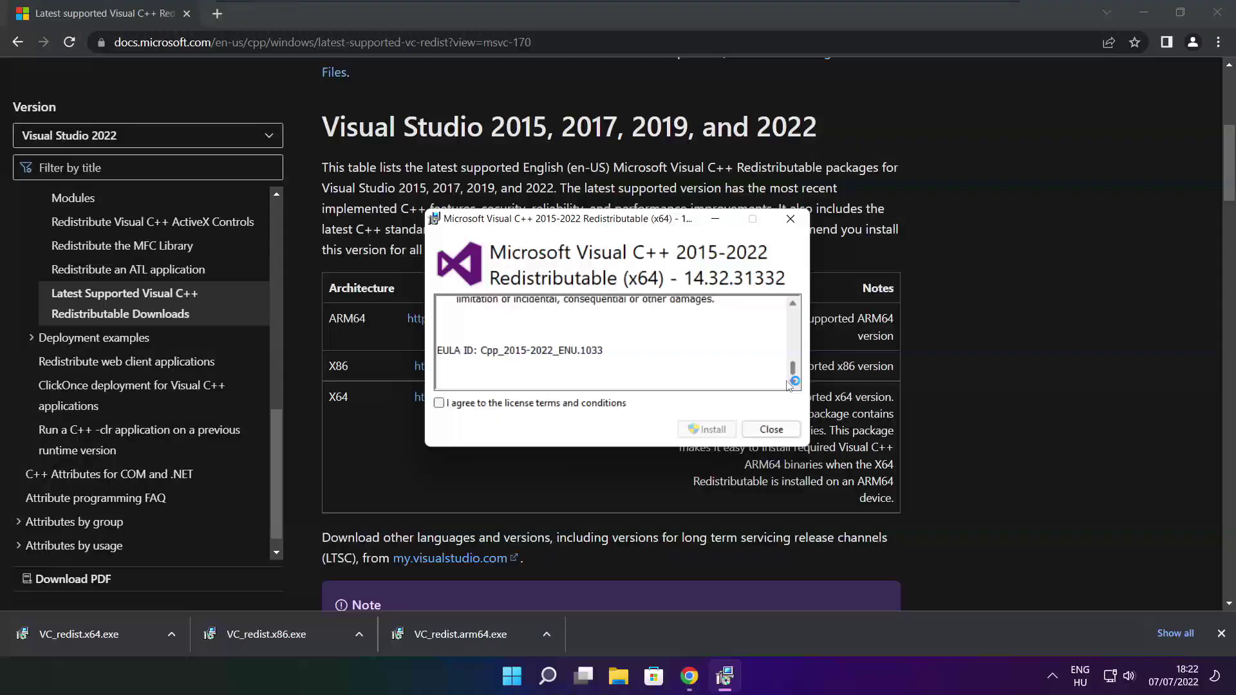
left_click(438, 403)
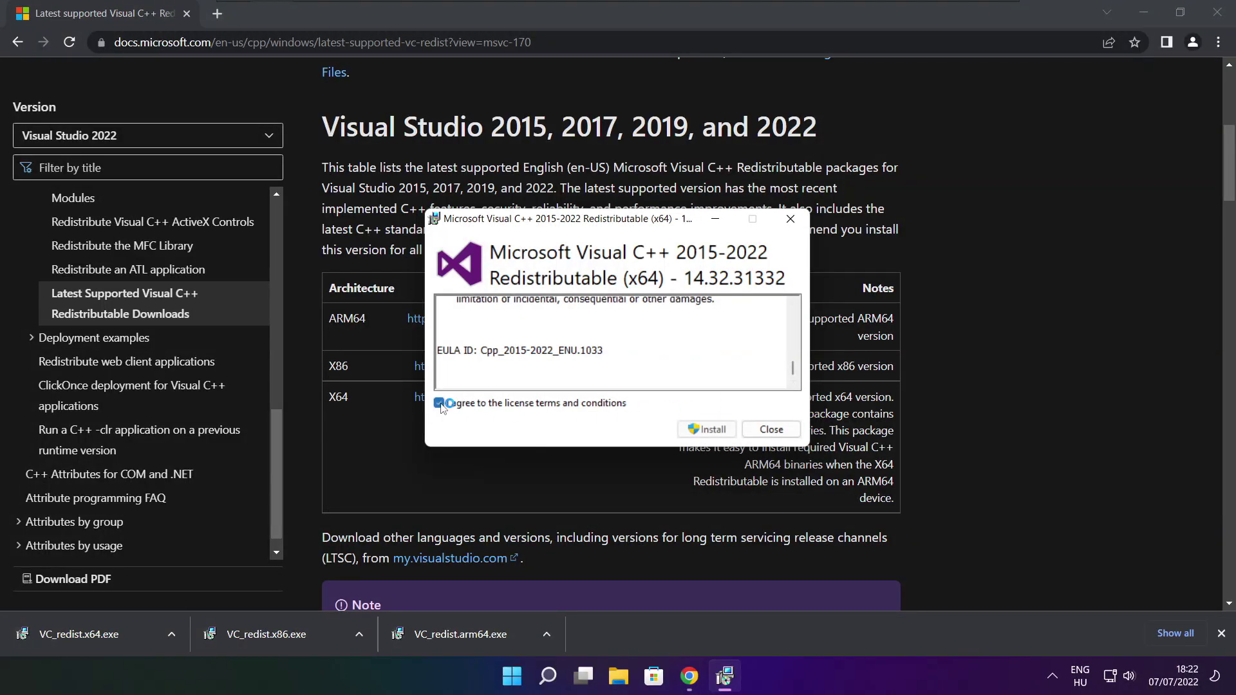
left_click(710, 431)
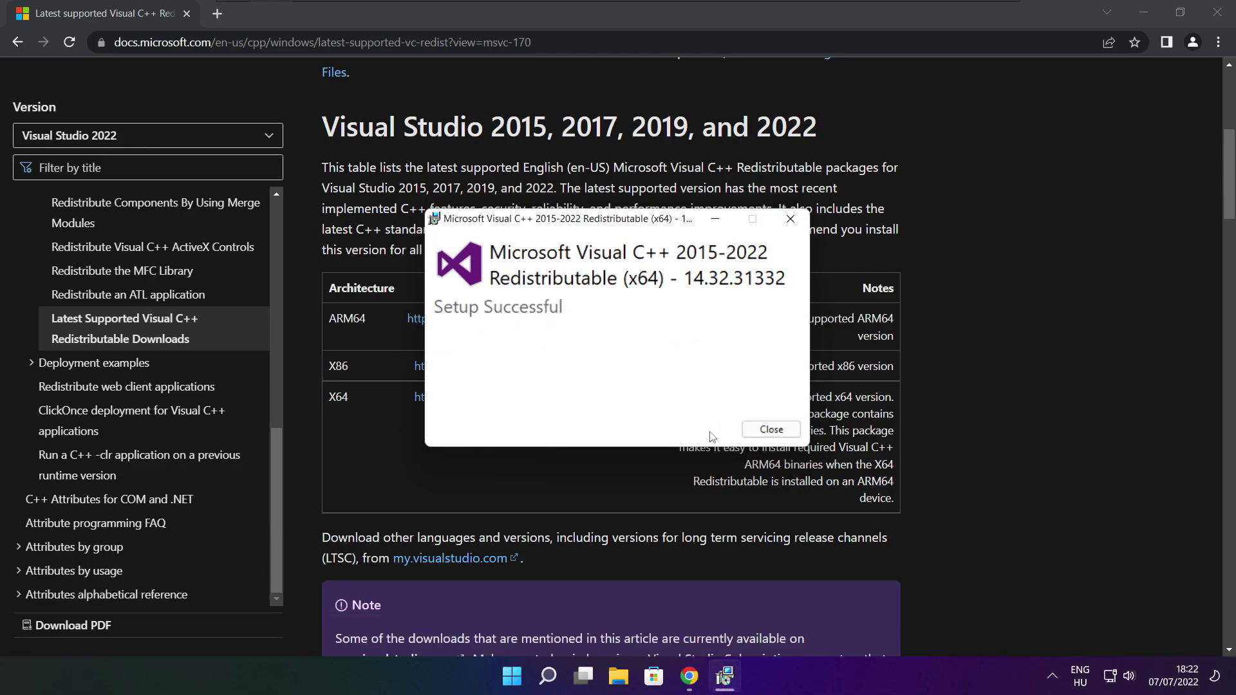
left_click(772, 430)
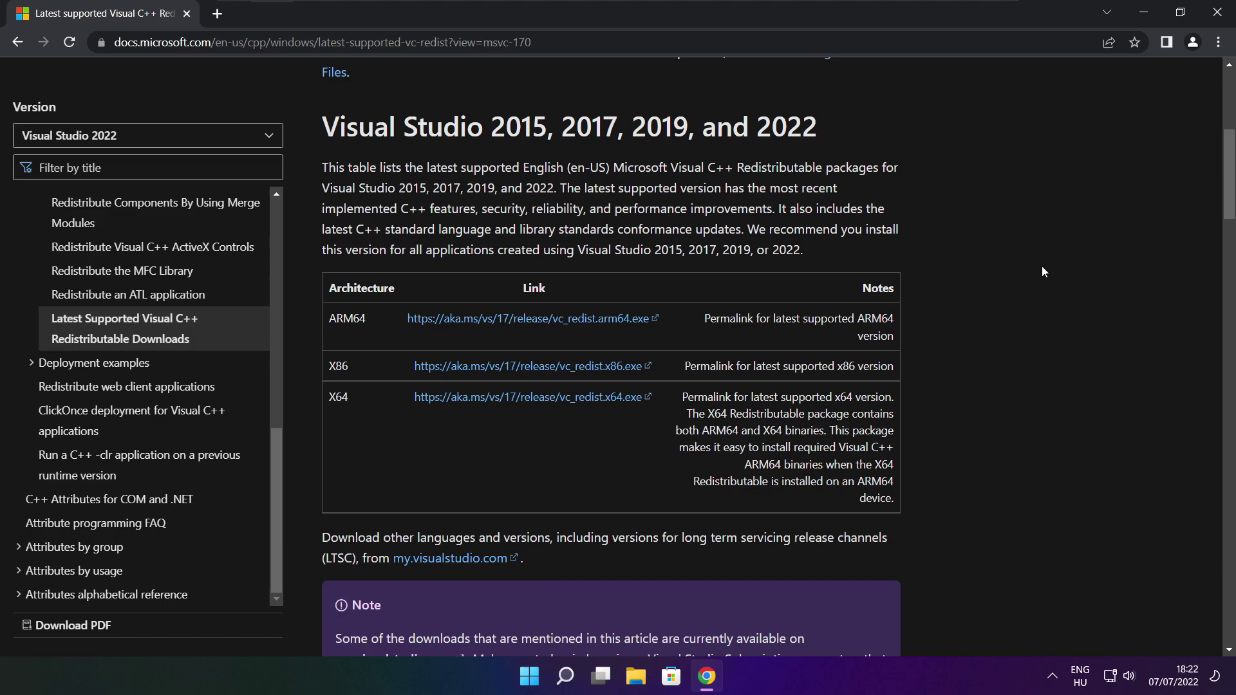
- Close Chrome and launch Task Manager from the Start button's right-click menu
left_click(1219, 14)
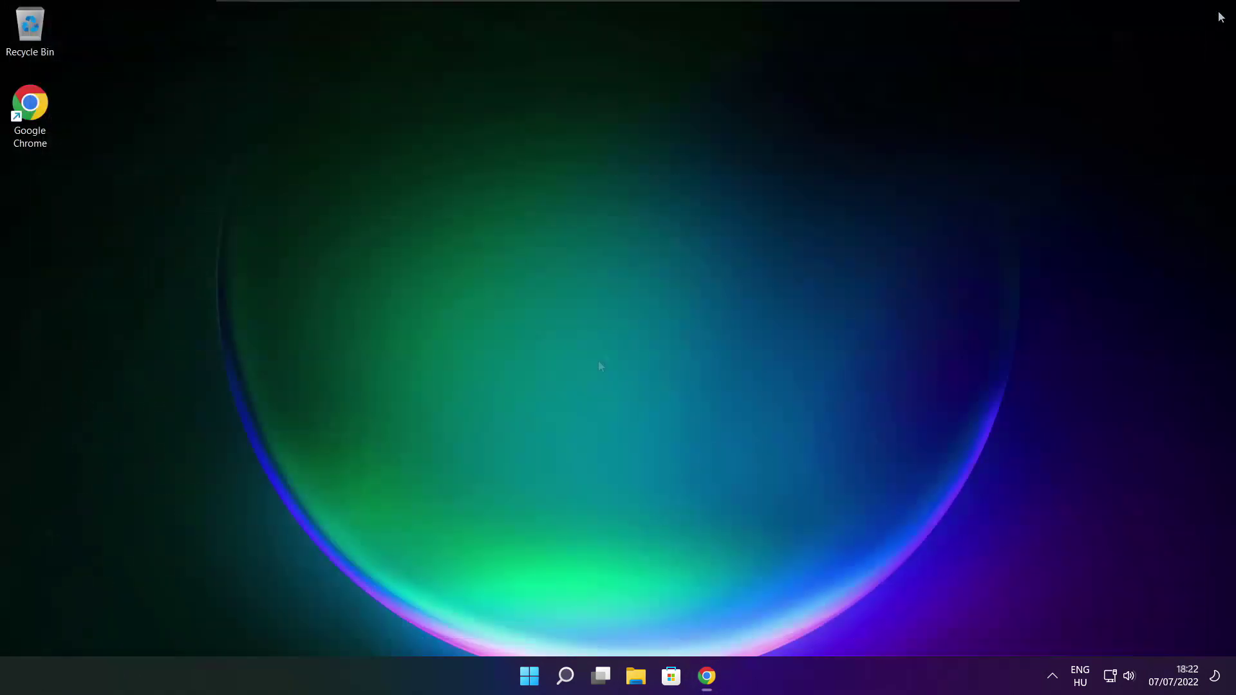
right_click(531, 680)
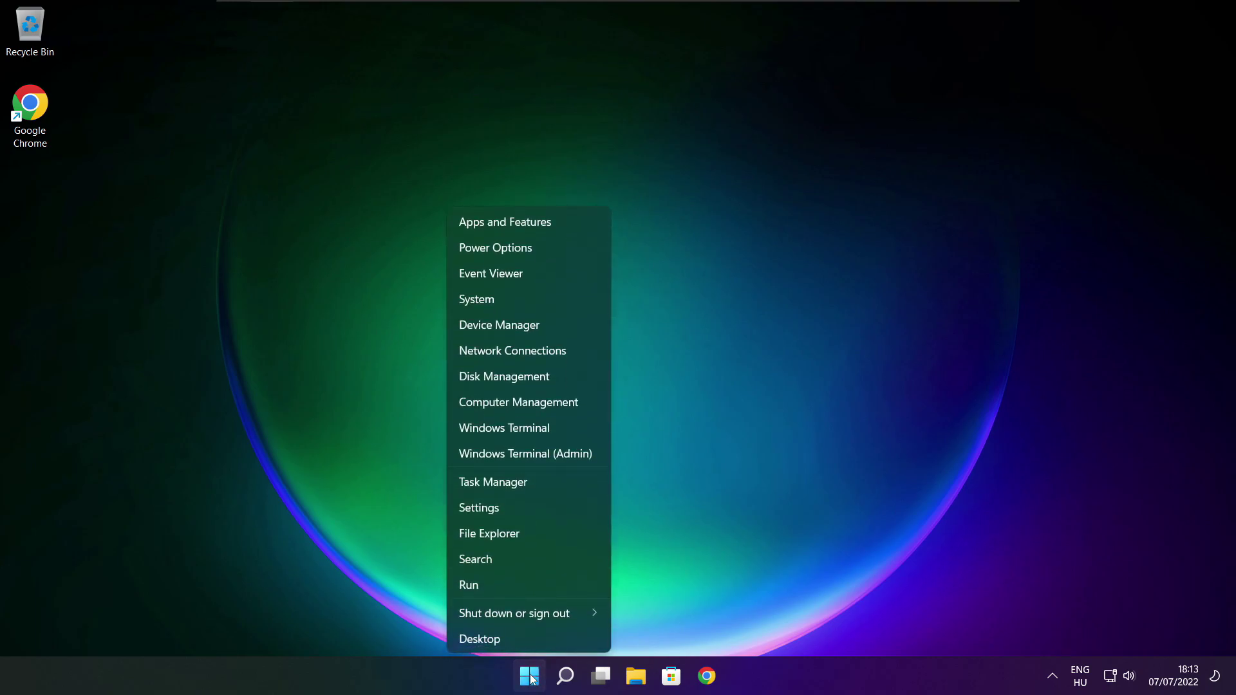
left_click(531, 482)
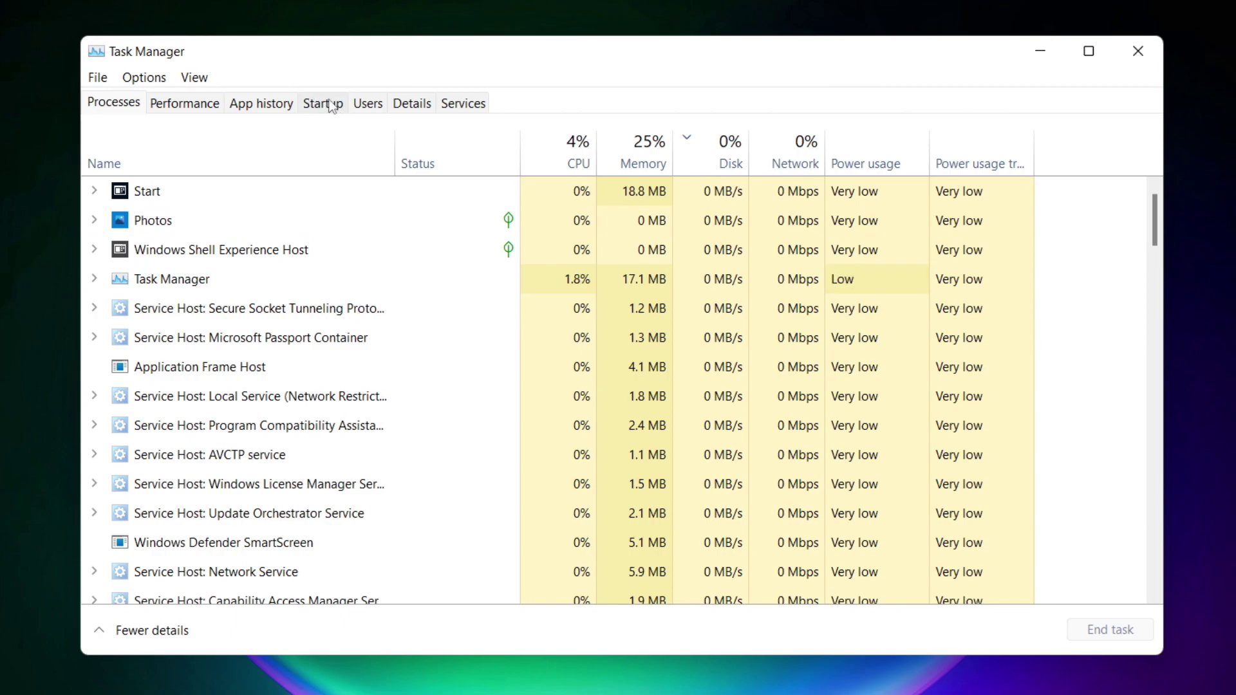
- Disable Cortana, Microsoft Edge, Microsoft Teams and Terminal as startup apps, then close Task Manager
left_click(327, 109)
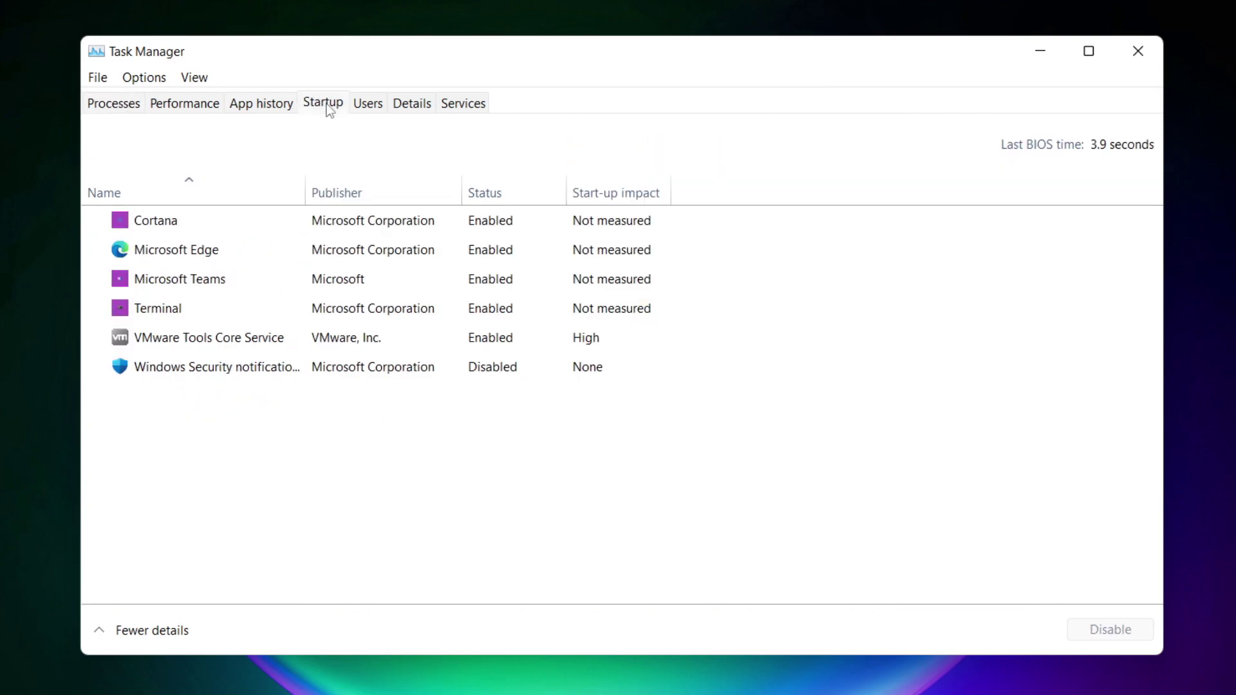
left_click(348, 229)
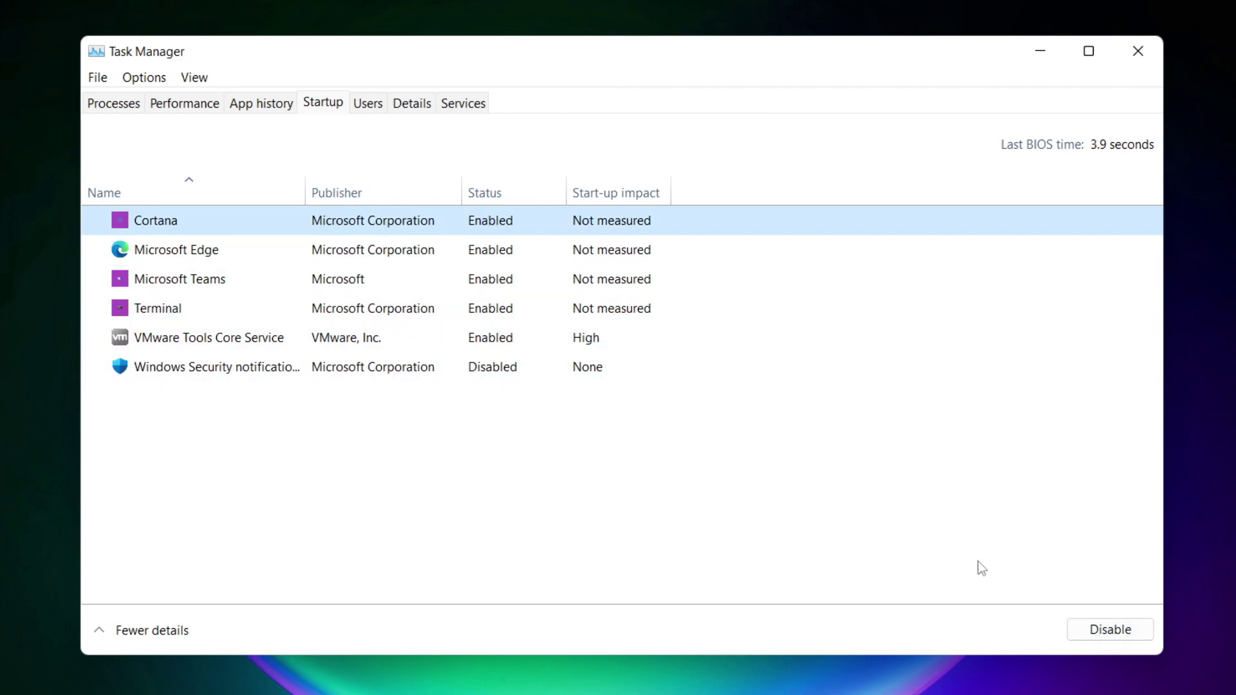
left_click(1110, 631)
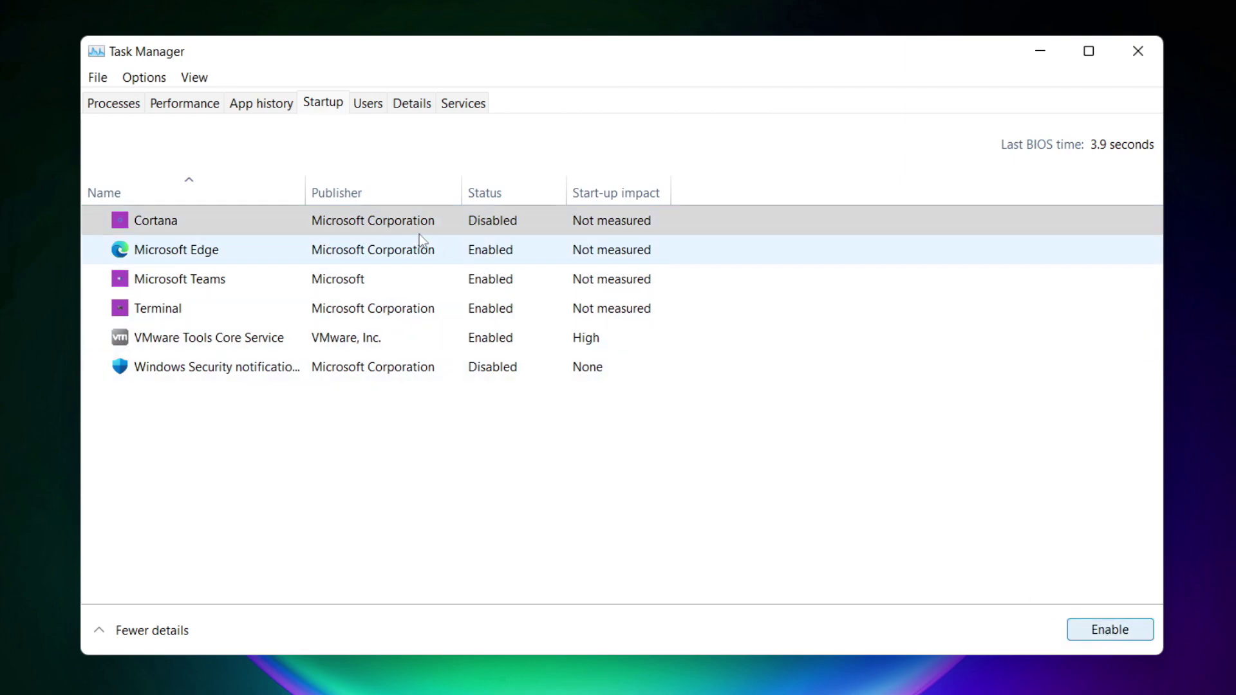
left_click(332, 259)
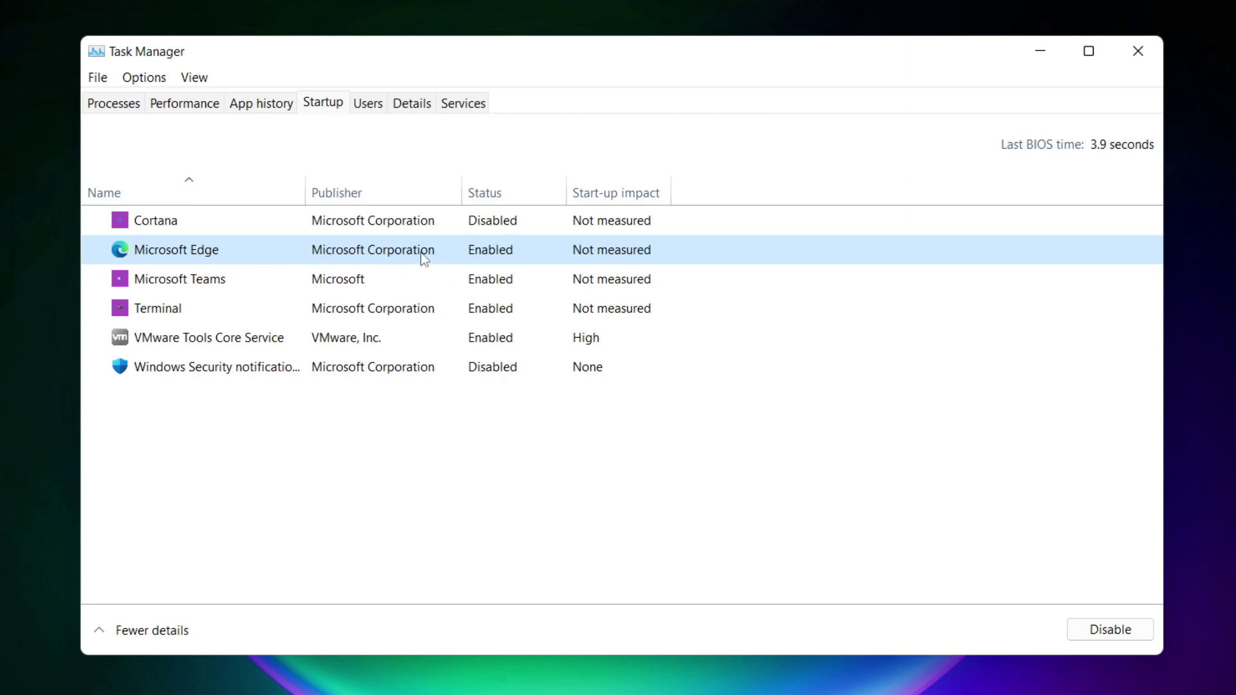
left_click(1110, 631)
left_click(509, 280)
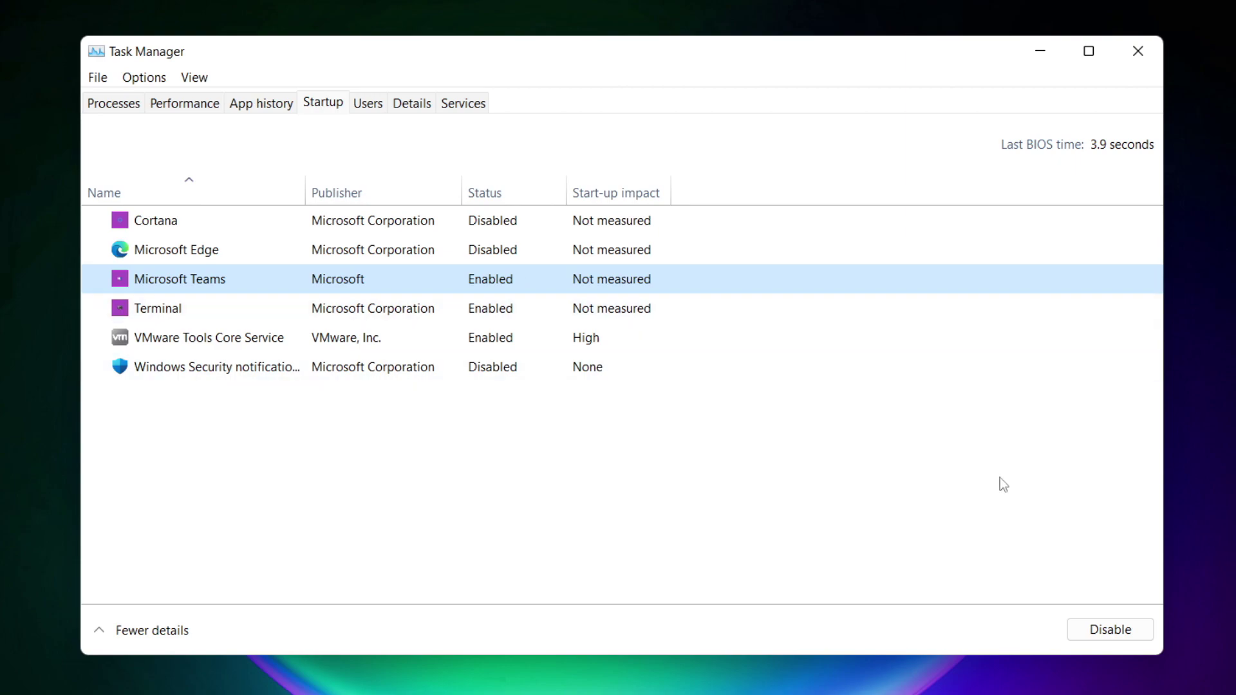
left_click(1127, 633)
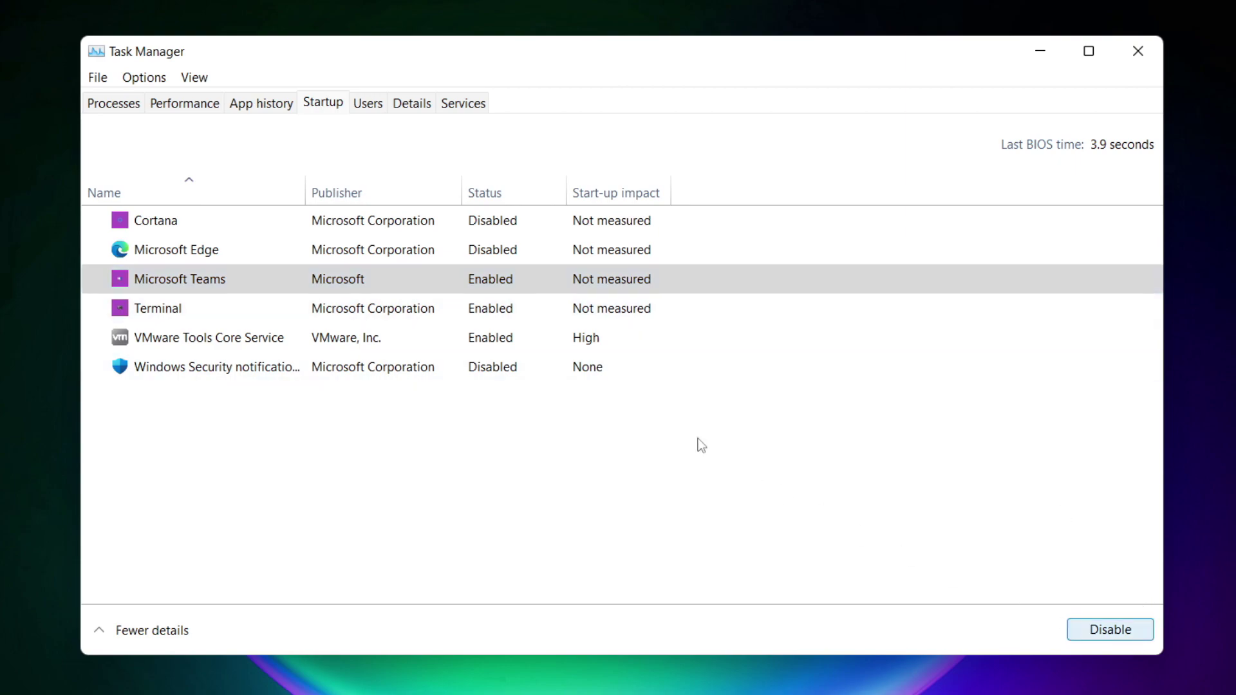
left_click(411, 314)
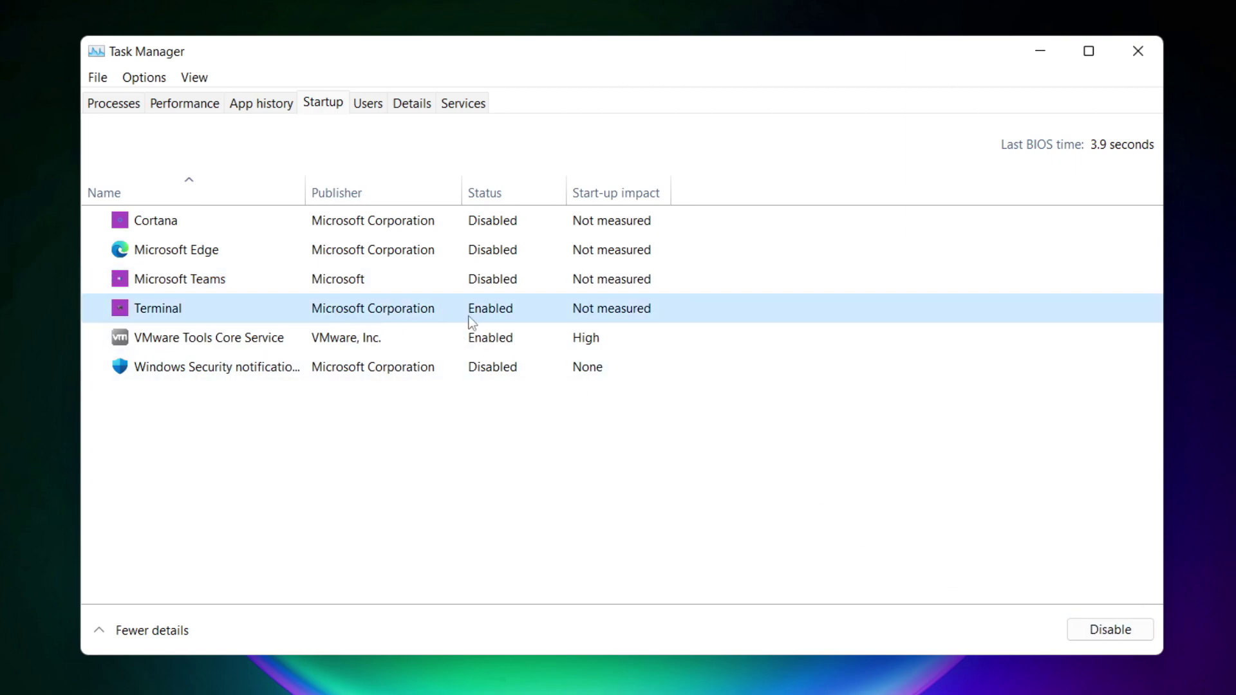
left_click(1128, 636)
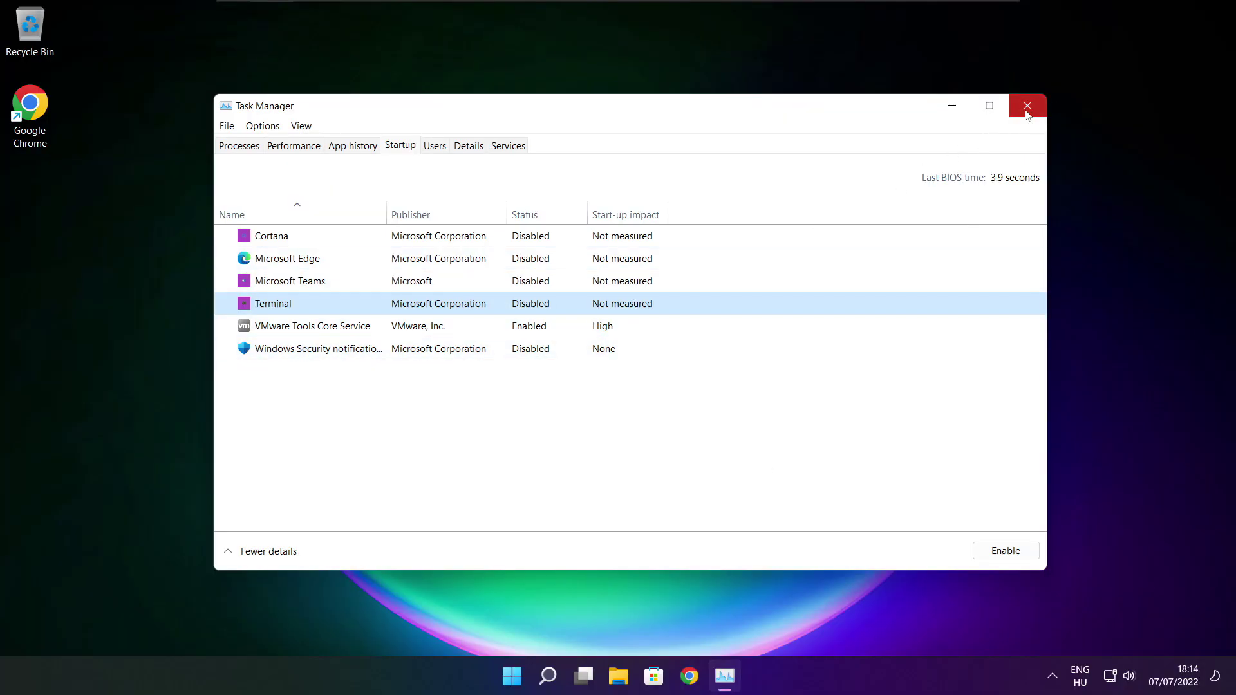
left_click(1025, 108)
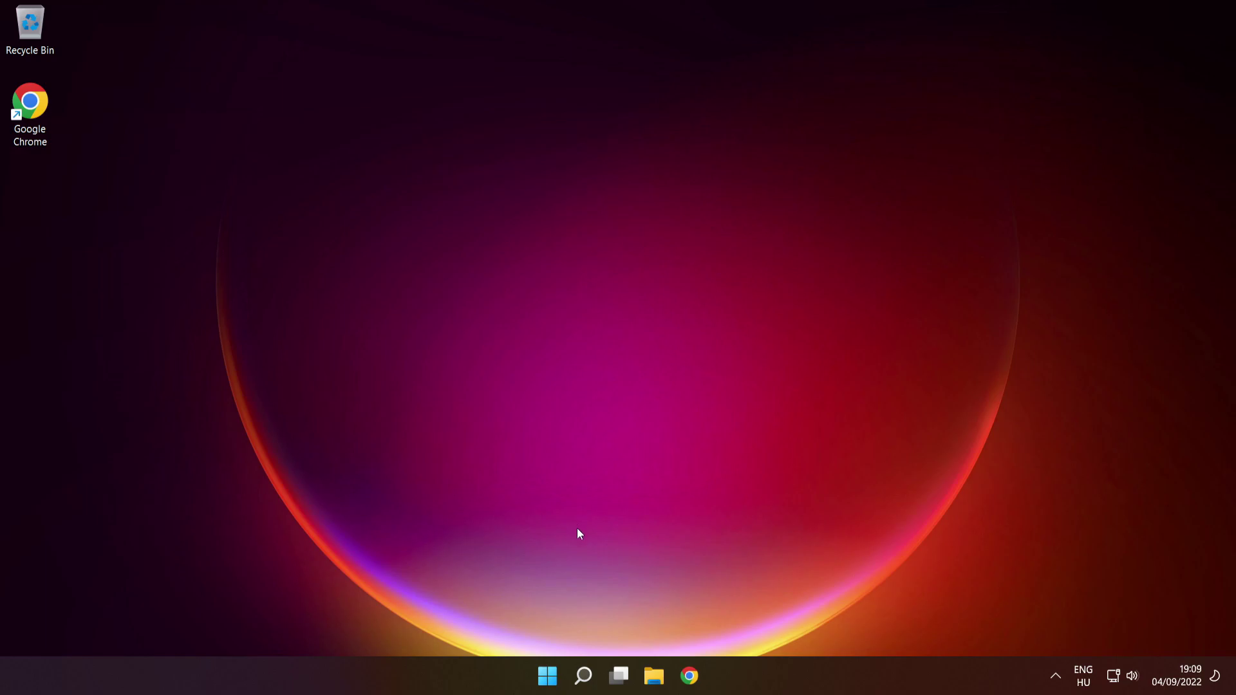
mouse_move(583, 674)
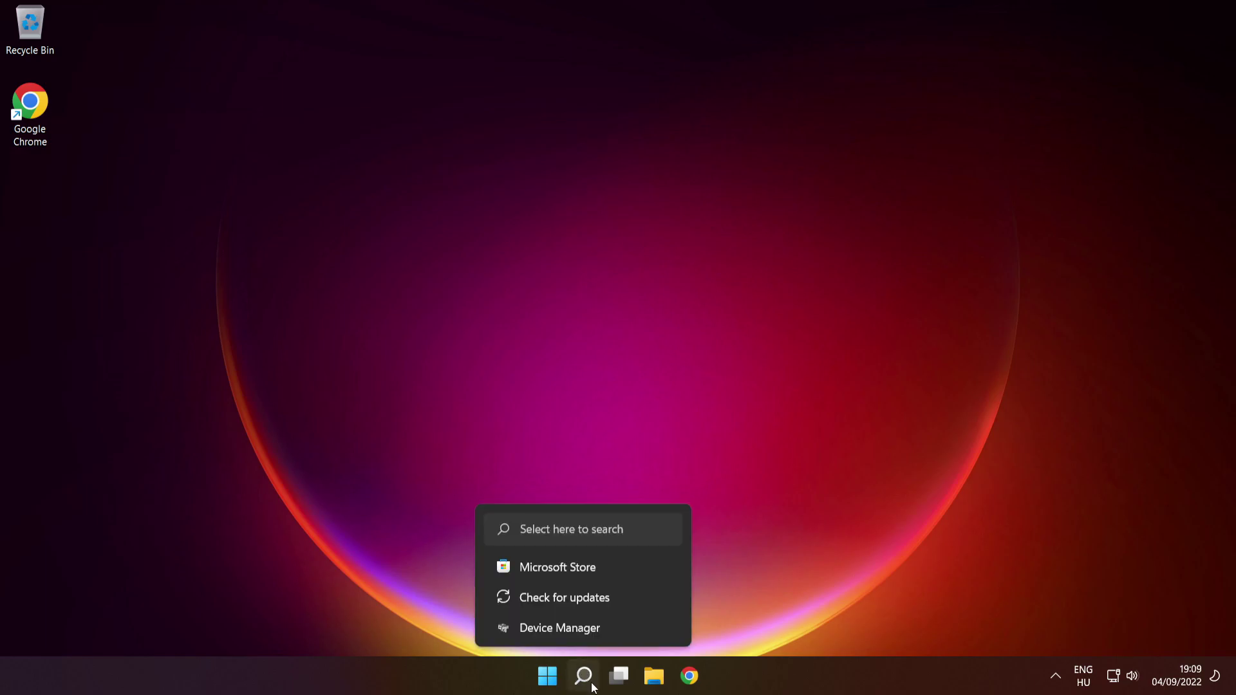
- Search for cmd and run Command Prompt as administrator
left_click(584, 676)
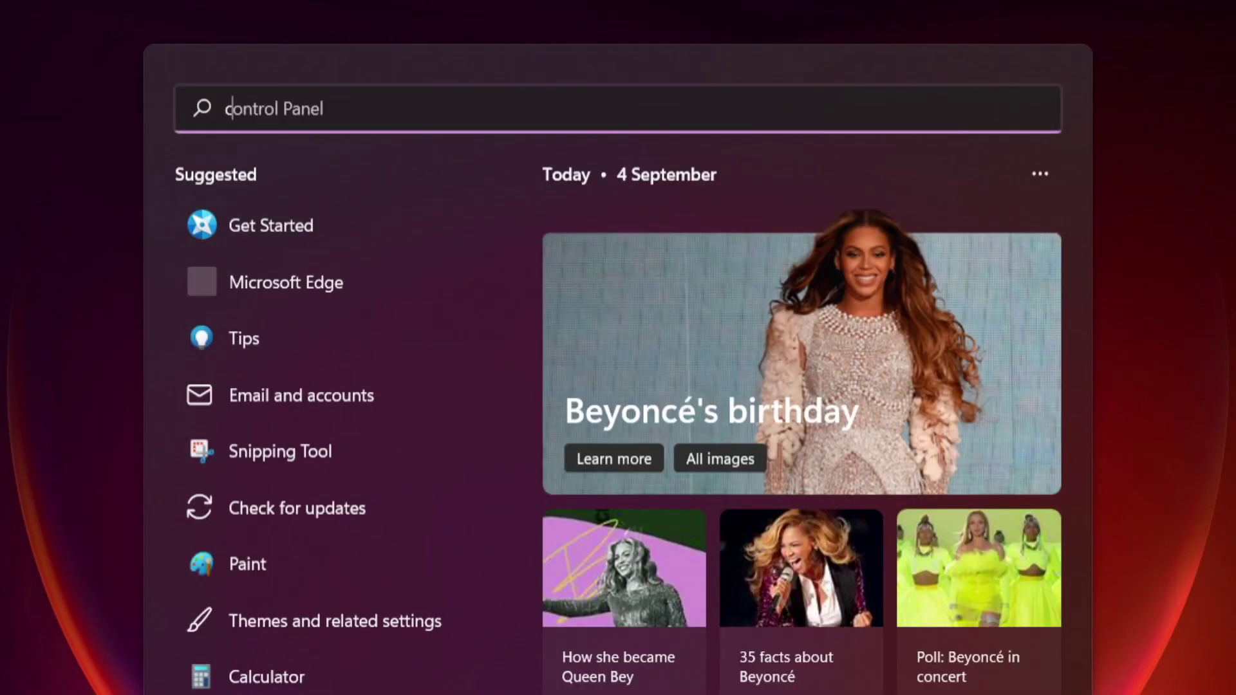
type("cmd")
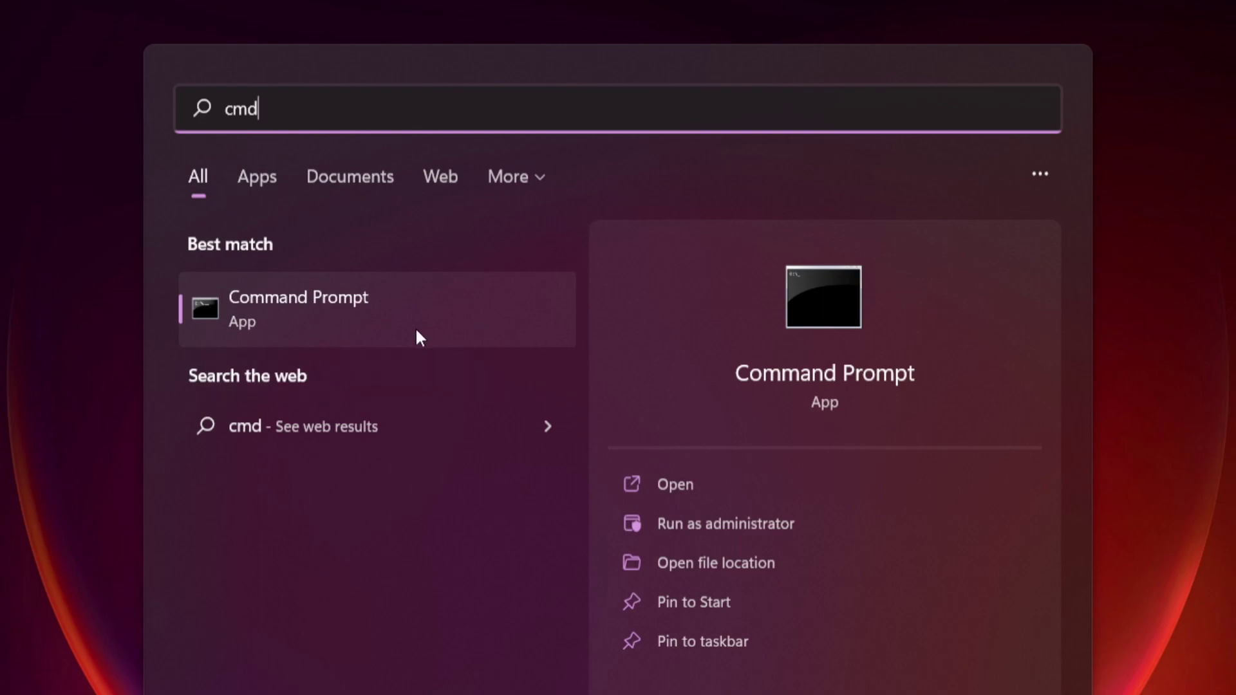
right_click(454, 306)
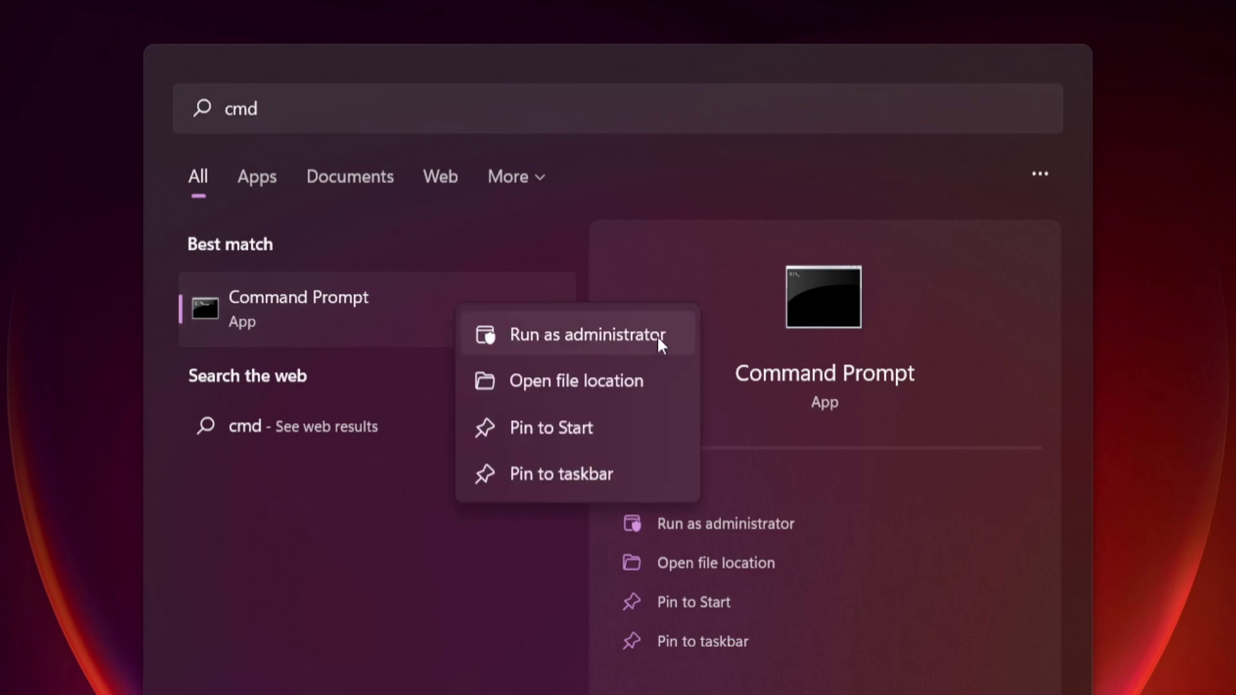
left_click(587, 332)
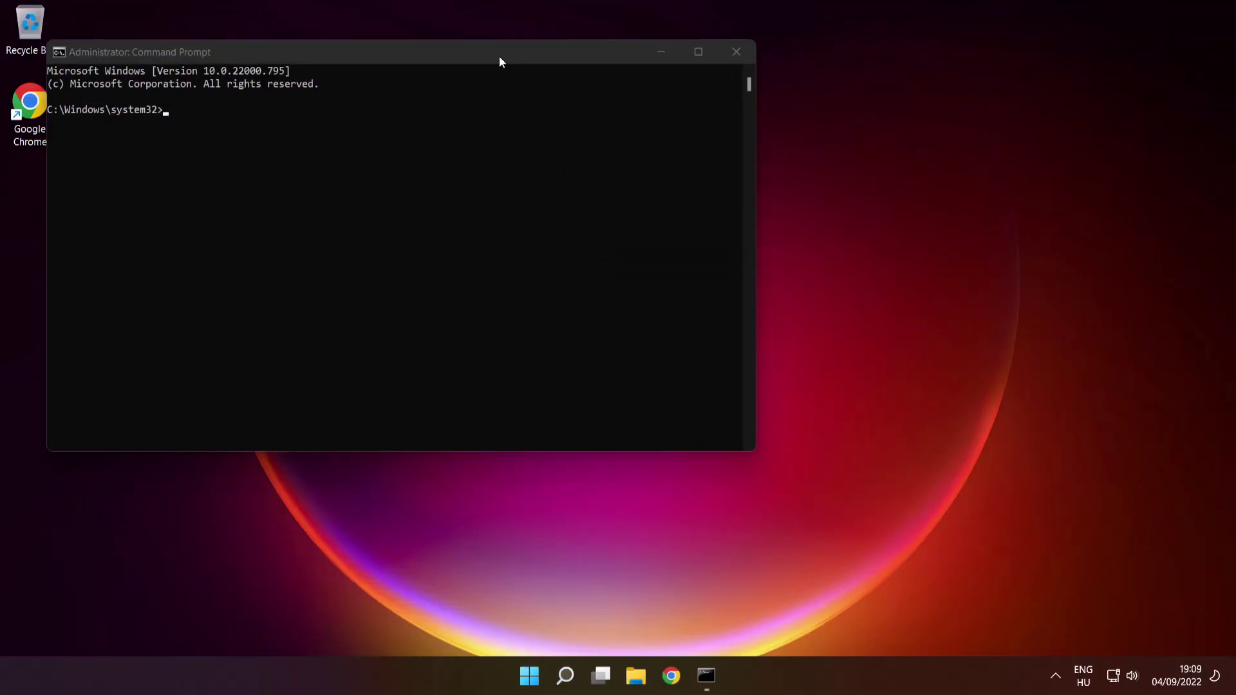
- Centre the Command Prompt window and enter the sfc /scannow system file check
left_click_drag(499, 58, 713, 158)
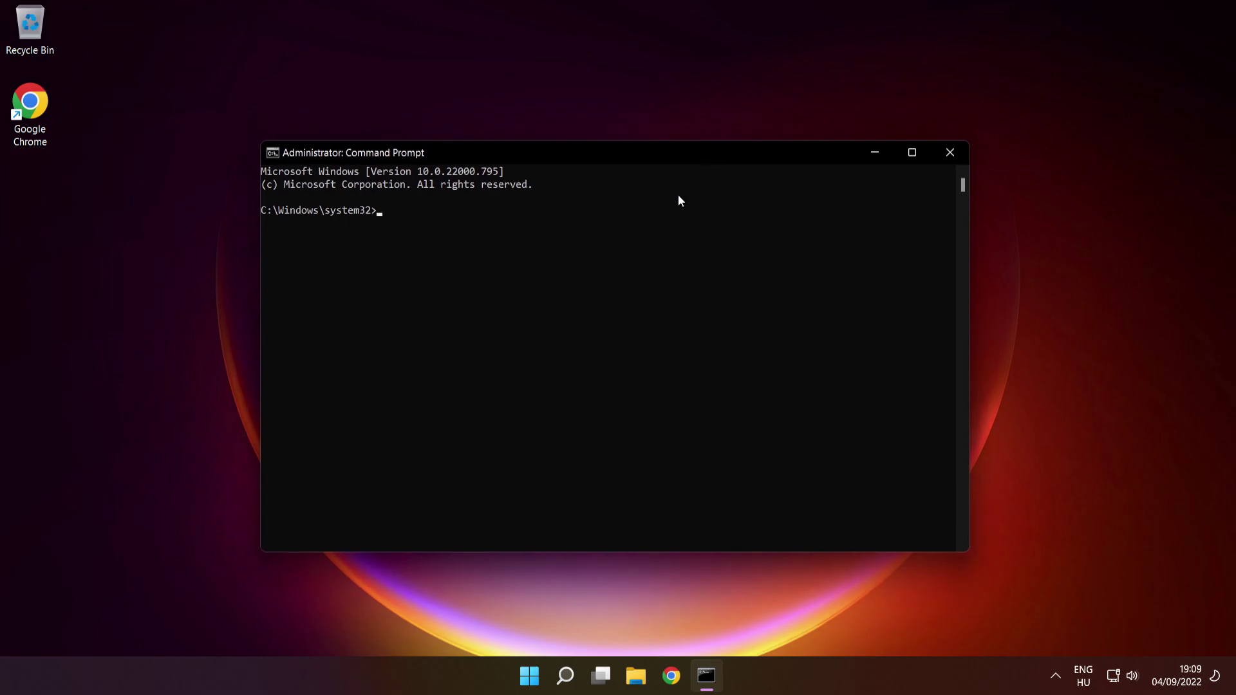
type("sfc /scannow")
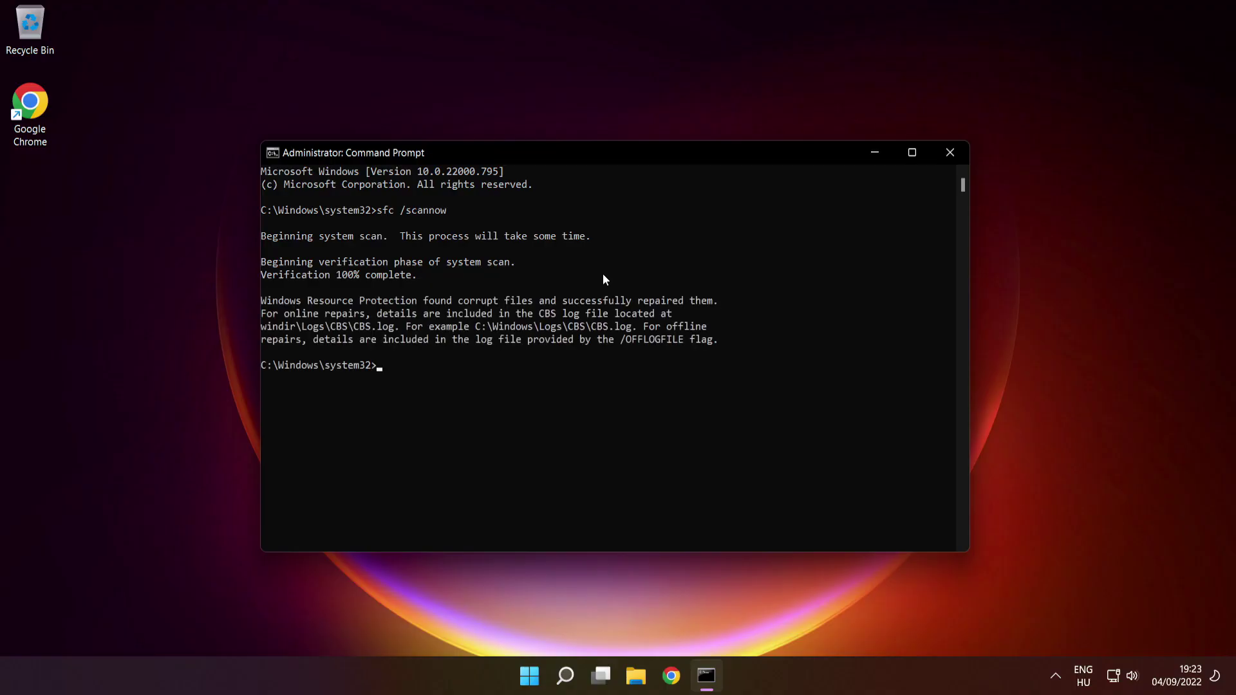
- Close Command Prompt and bring up the Start menu's power options for restarting
left_click(951, 154)
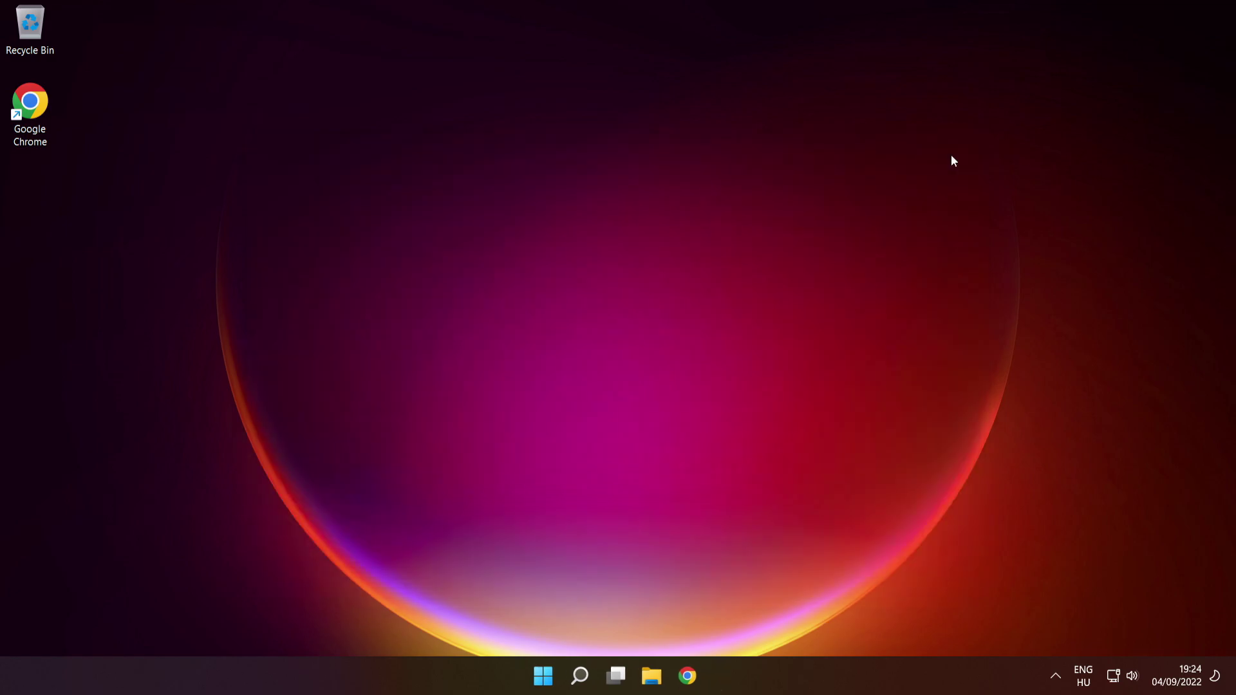
left_click(547, 675)
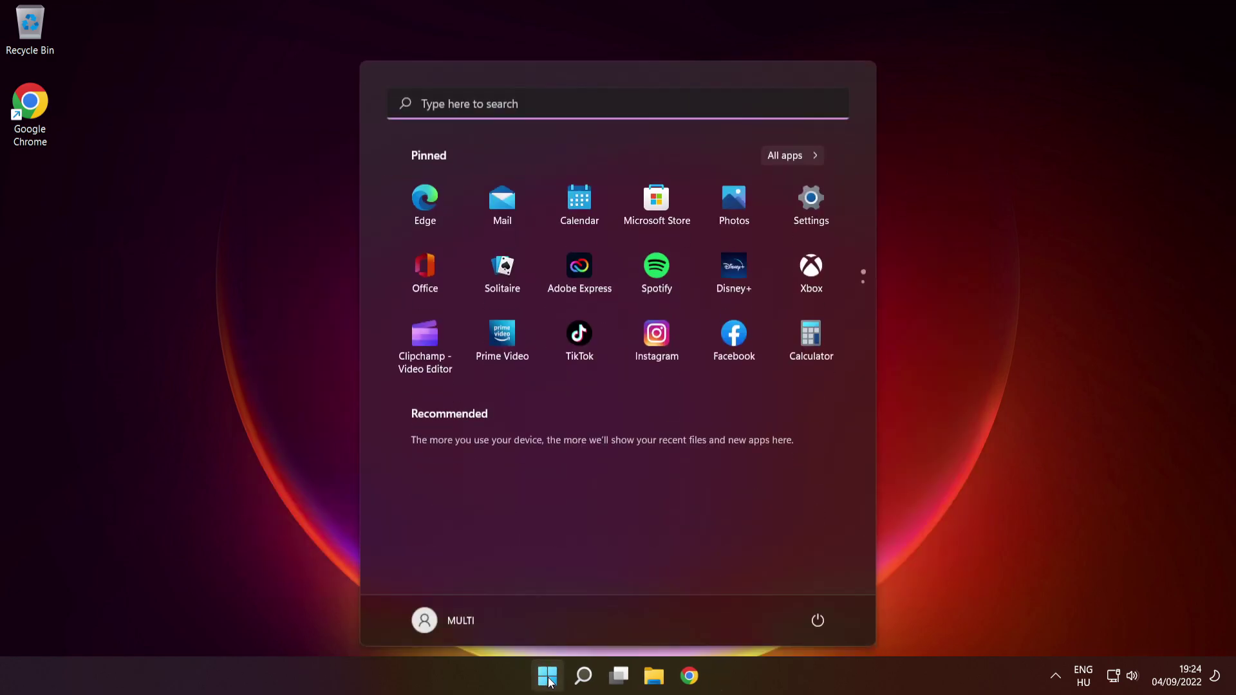
left_click(819, 620)
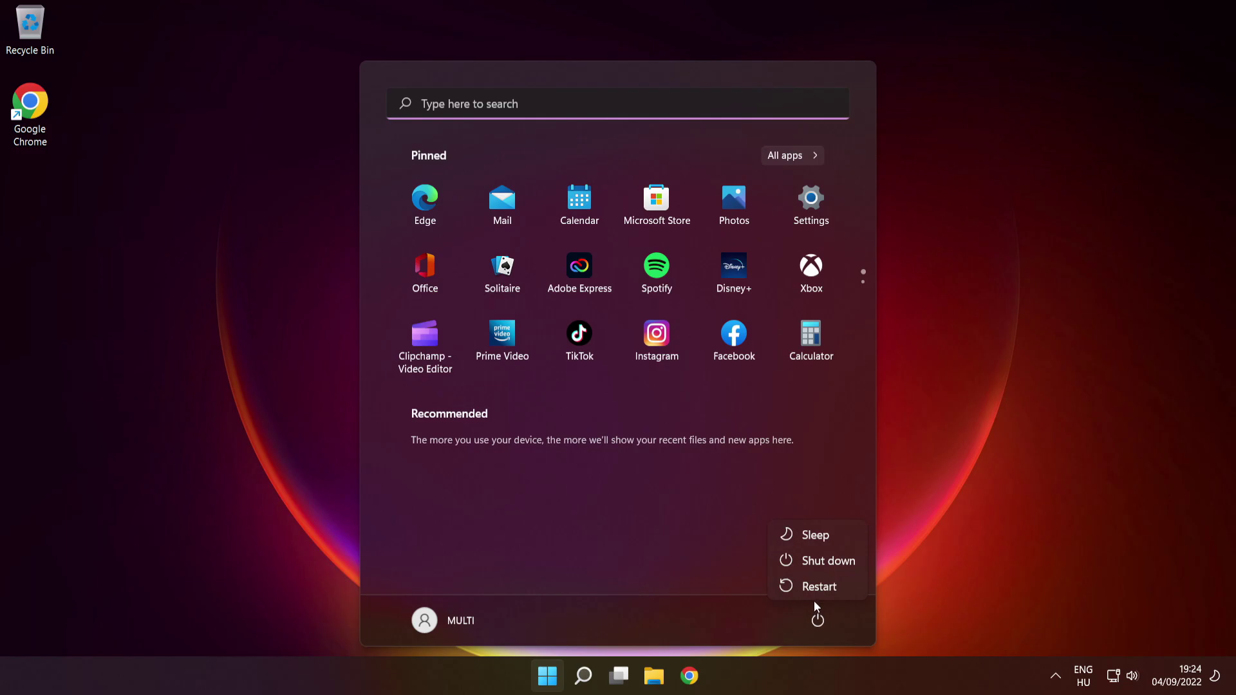